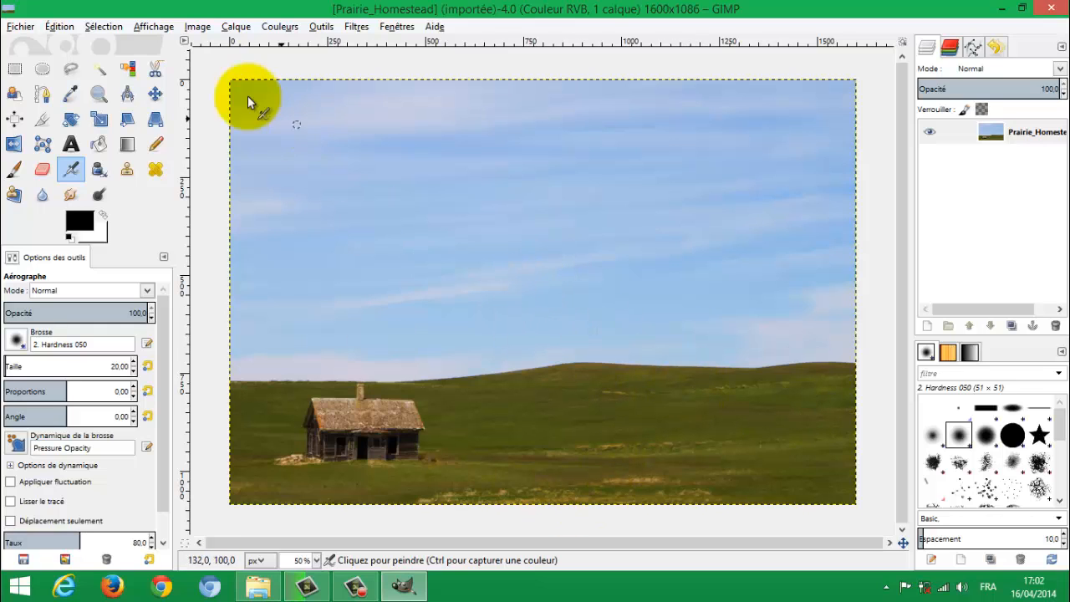
# Add 5379008-fresh-sweet-tasty-cantaloupe-melon-isolated-over-white.jpg as a new layer over the prairie photo
pyautogui.click(17, 27)
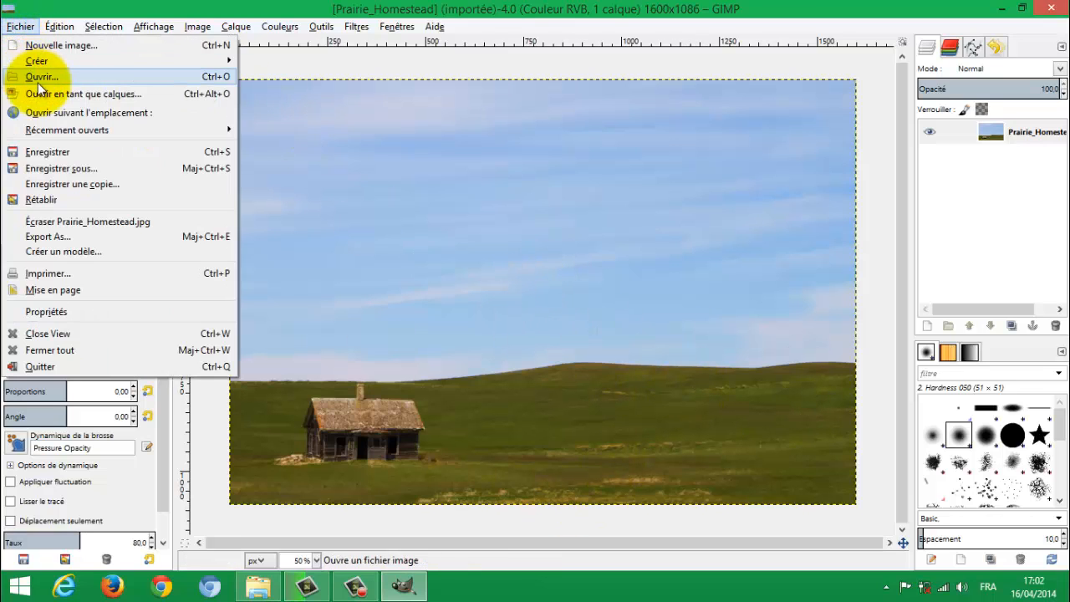
pyautogui.click(43, 80)
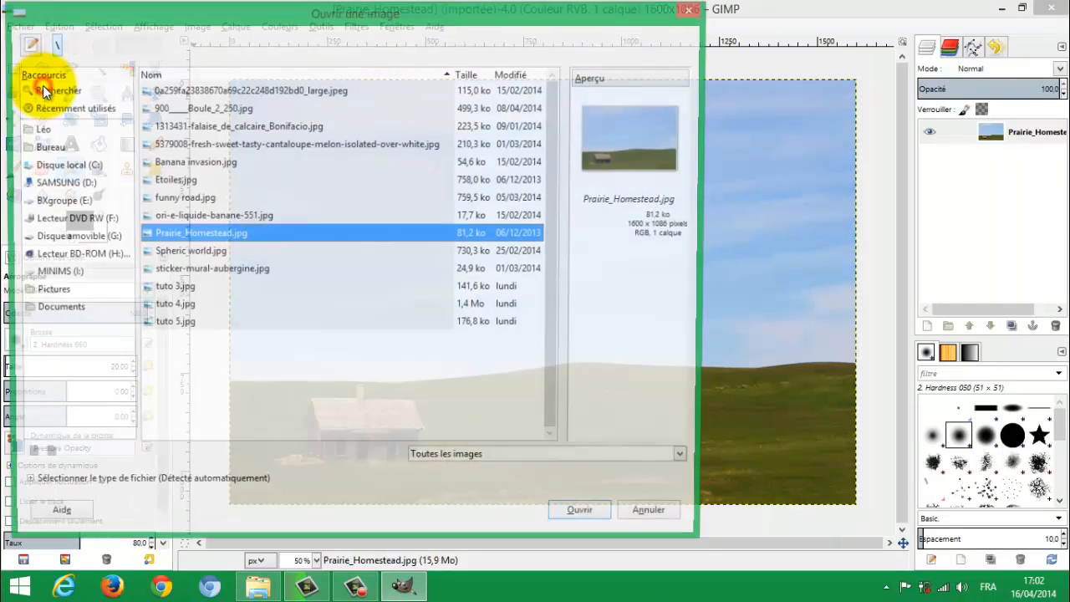
pyautogui.click(202, 144)
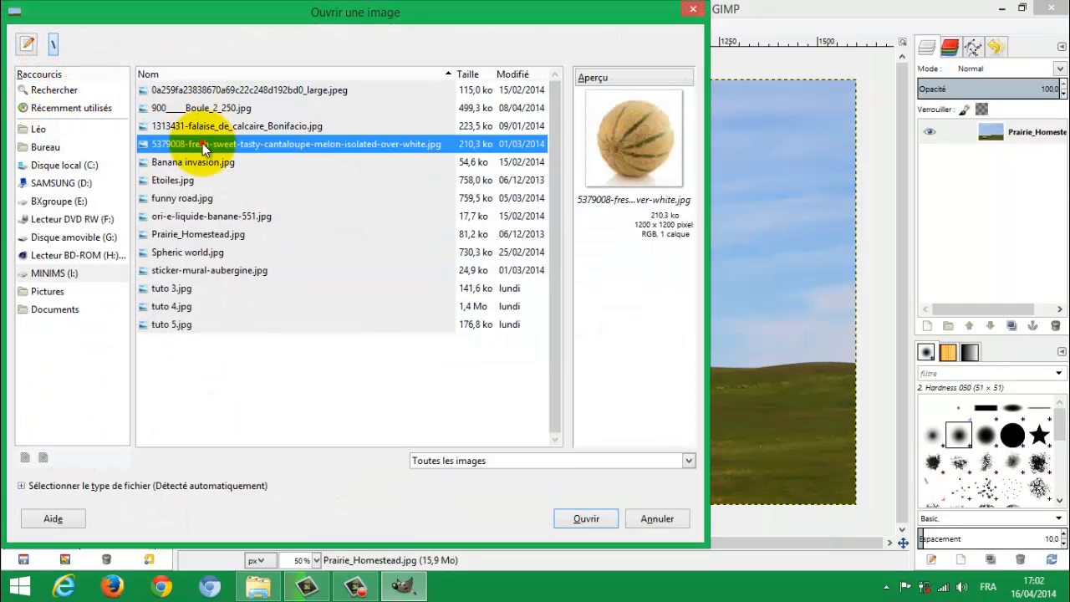
pyautogui.press('Return')
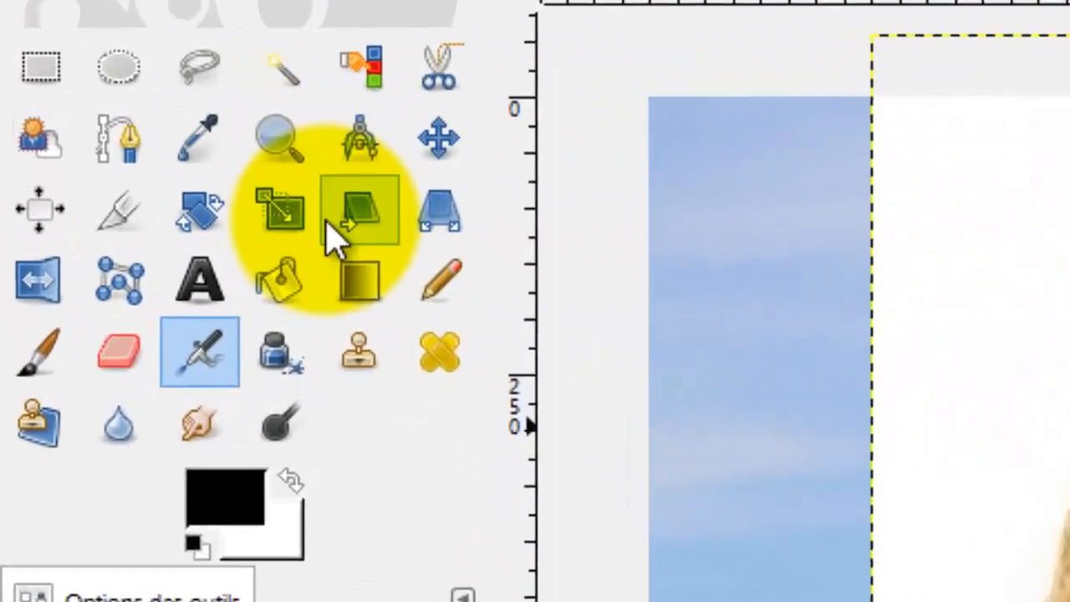
# Scale the melon layer down to 442 x 442 px and place it over the sky
pyautogui.click(106, 120)
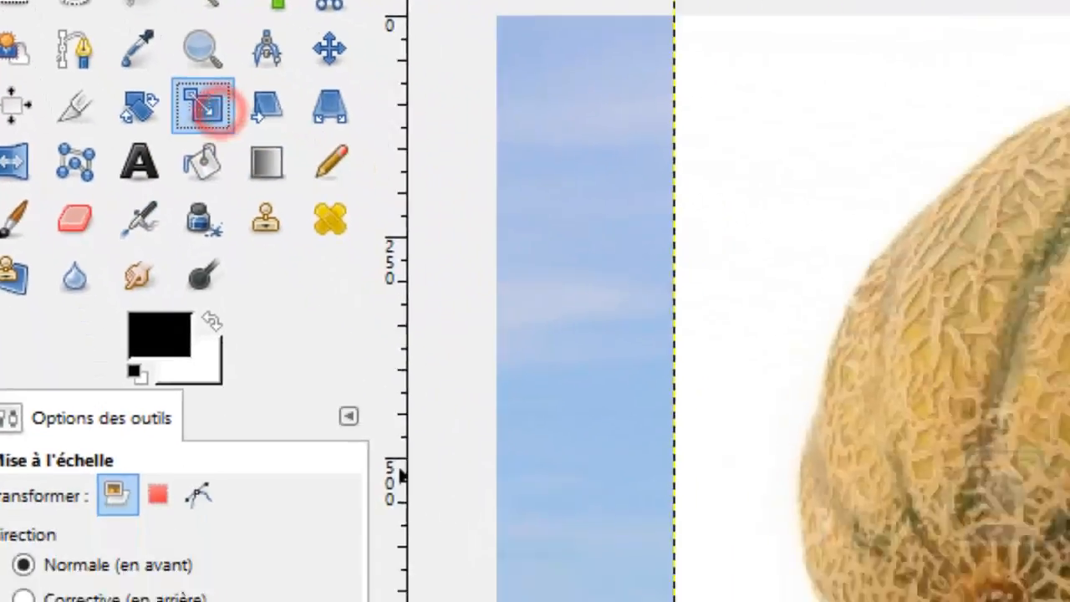
pyautogui.click(812, 258)
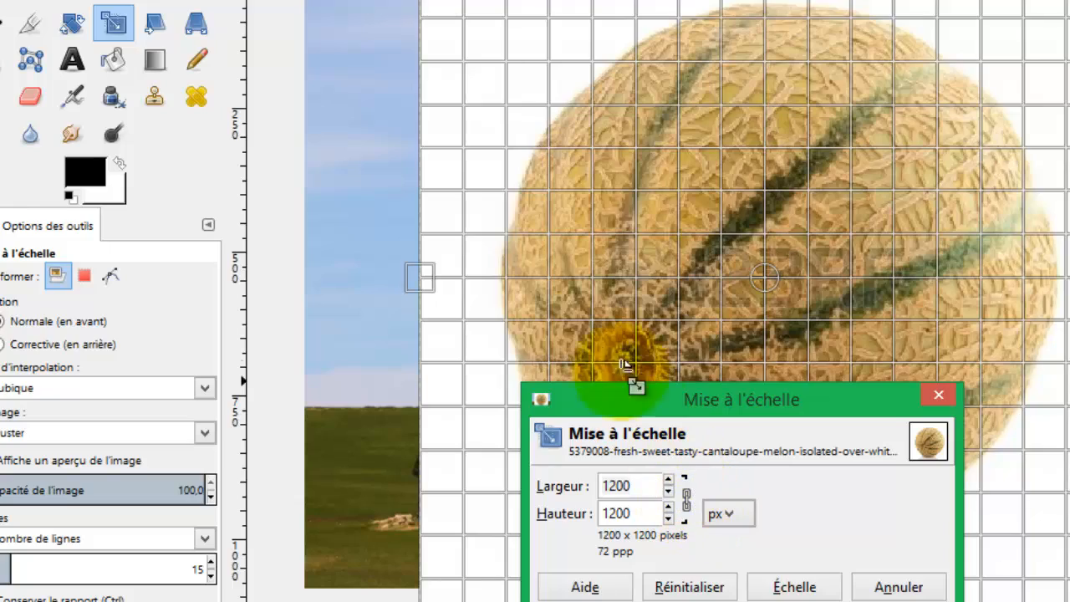
pyautogui.moveTo(557, 310); pyautogui.dragTo(978, 31)
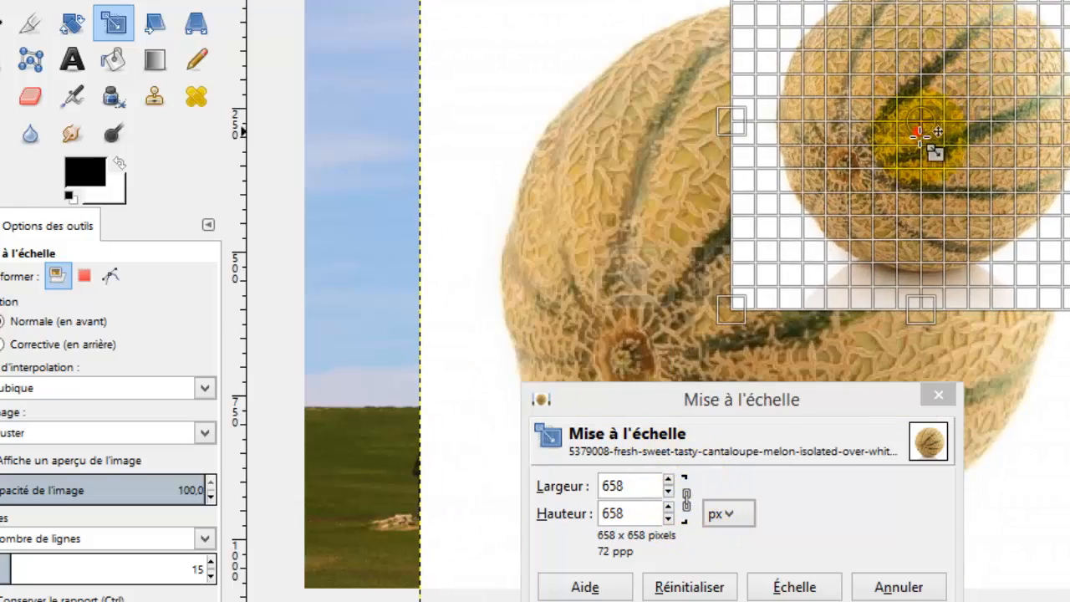
pyautogui.moveTo(920, 135); pyautogui.dragTo(978, 308)
pyautogui.moveTo(892, 344); pyautogui.dragTo(1032, 221)
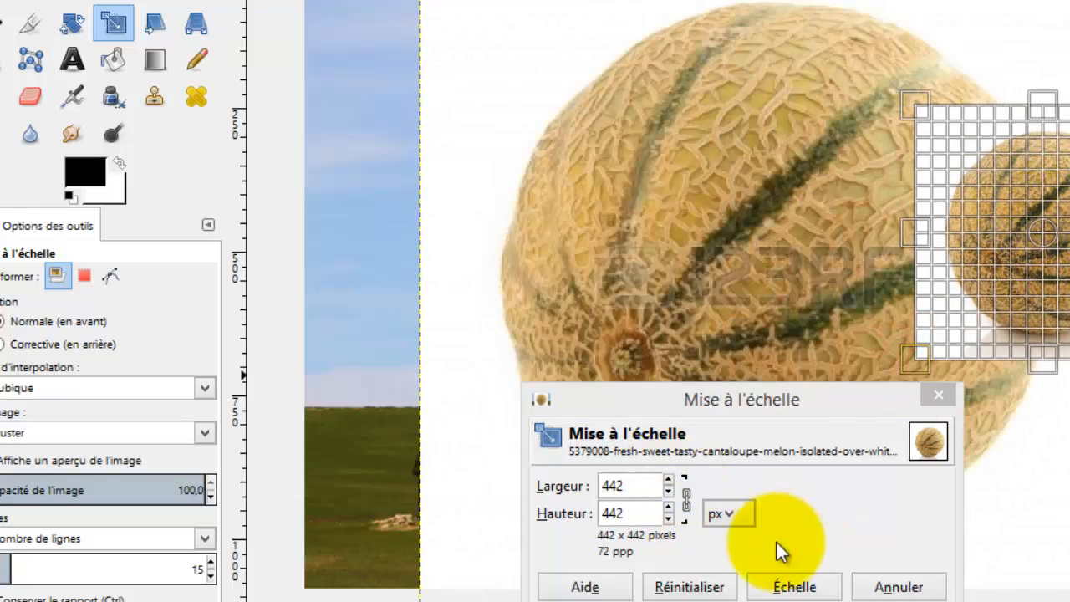
pyautogui.click(793, 584)
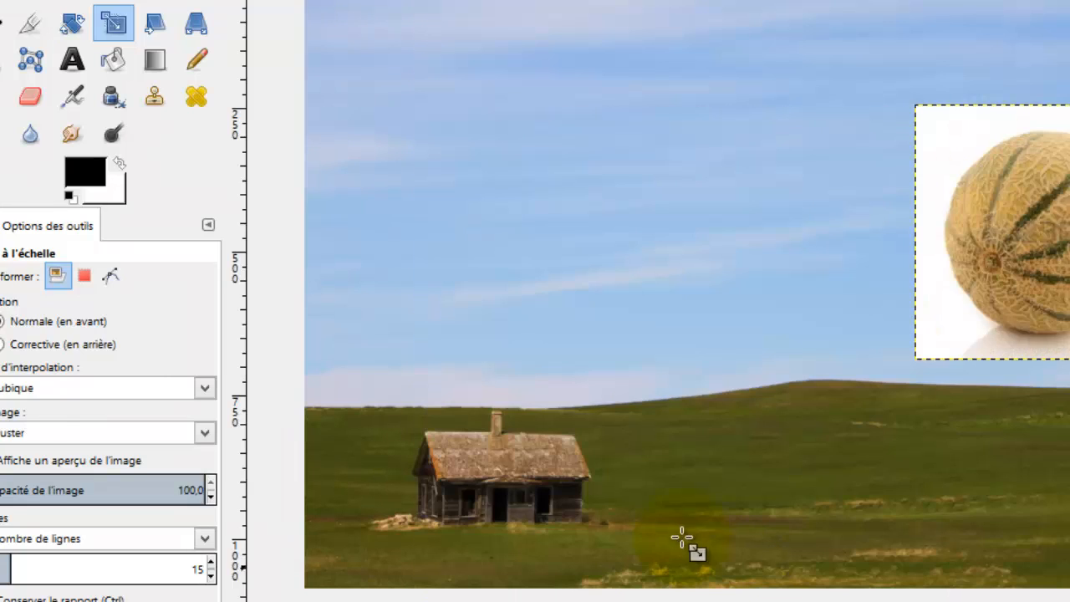
# Scale the melon layer down to 374 x 374 px and move it onto the grass beside the house
pyautogui.click(1069, 259)
pyautogui.moveTo(1069, 198); pyautogui.dragTo(1036, 230)
pyautogui.click(799, 587)
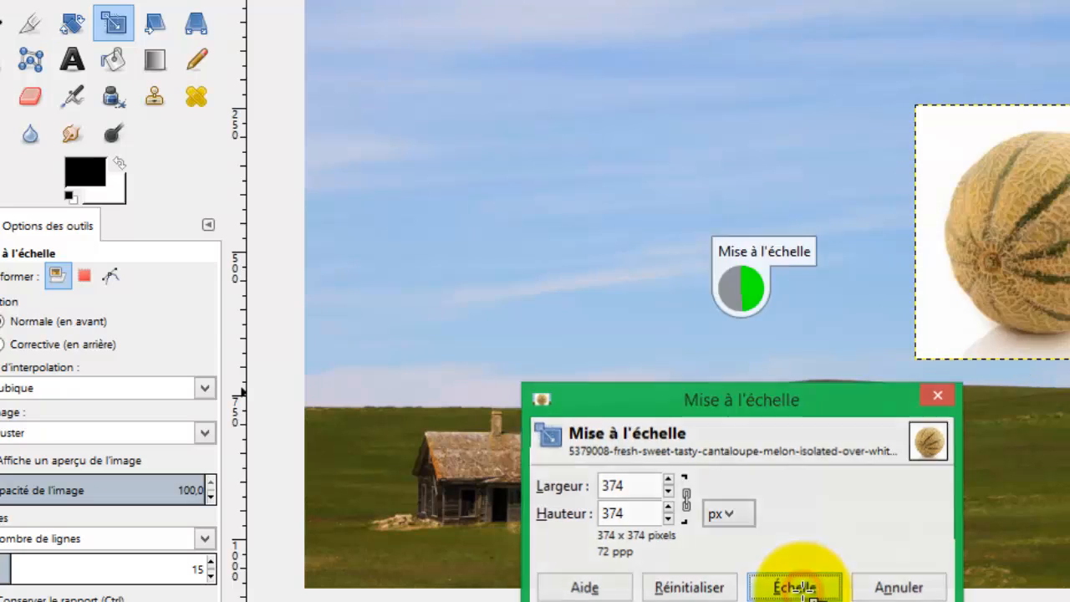
pyautogui.click(196, 2)
pyautogui.moveTo(940, 247); pyautogui.dragTo(839, 439)
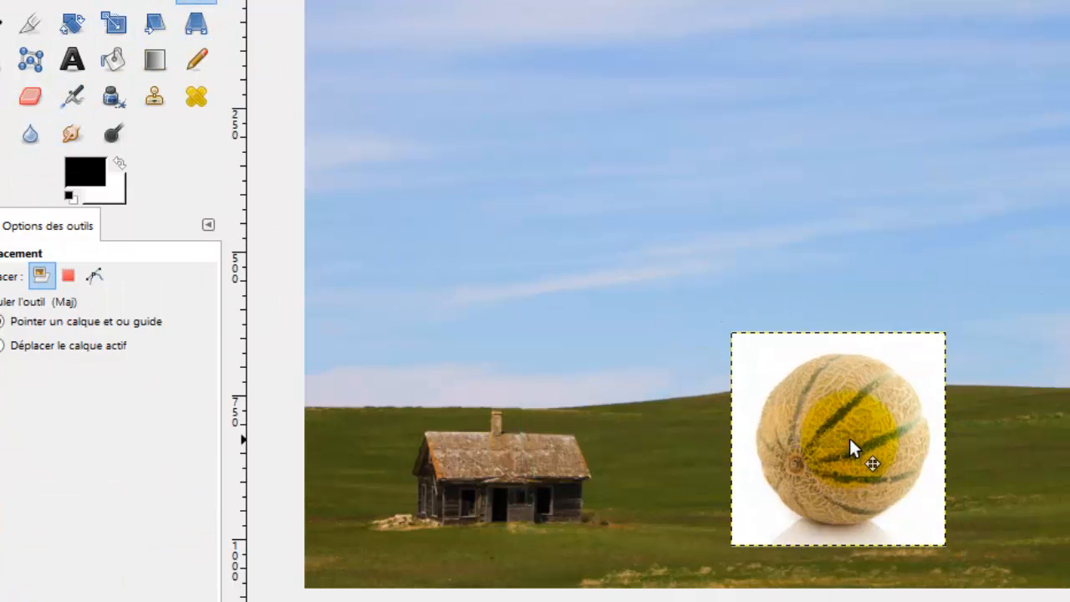
# Try to make the melon layer's white background transparent with Color to Alpha, and undo the change
pyautogui.click(155, 23)
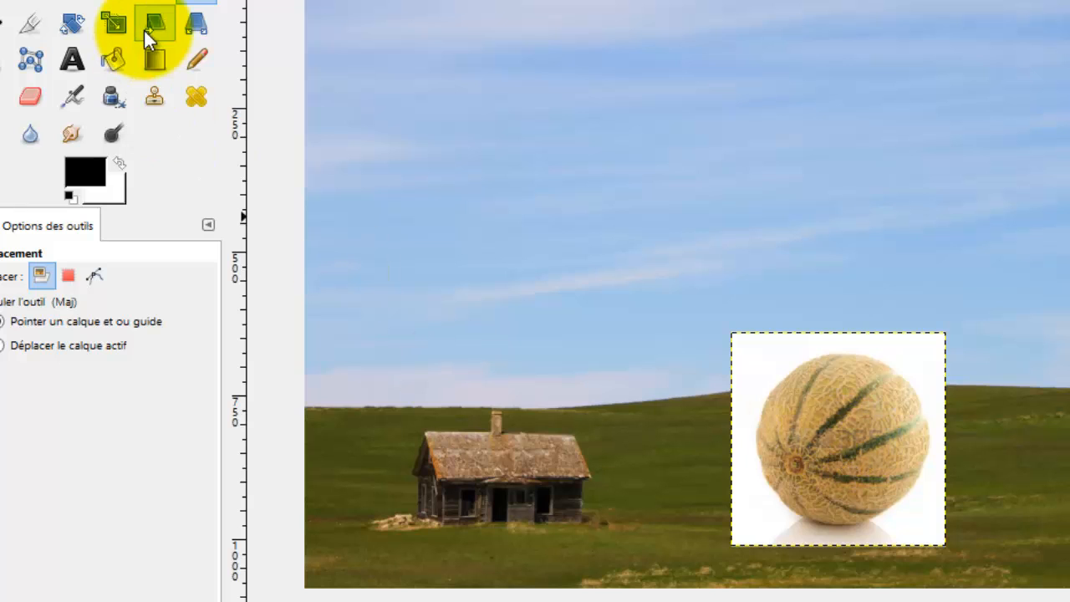
pyautogui.click(371, 103)
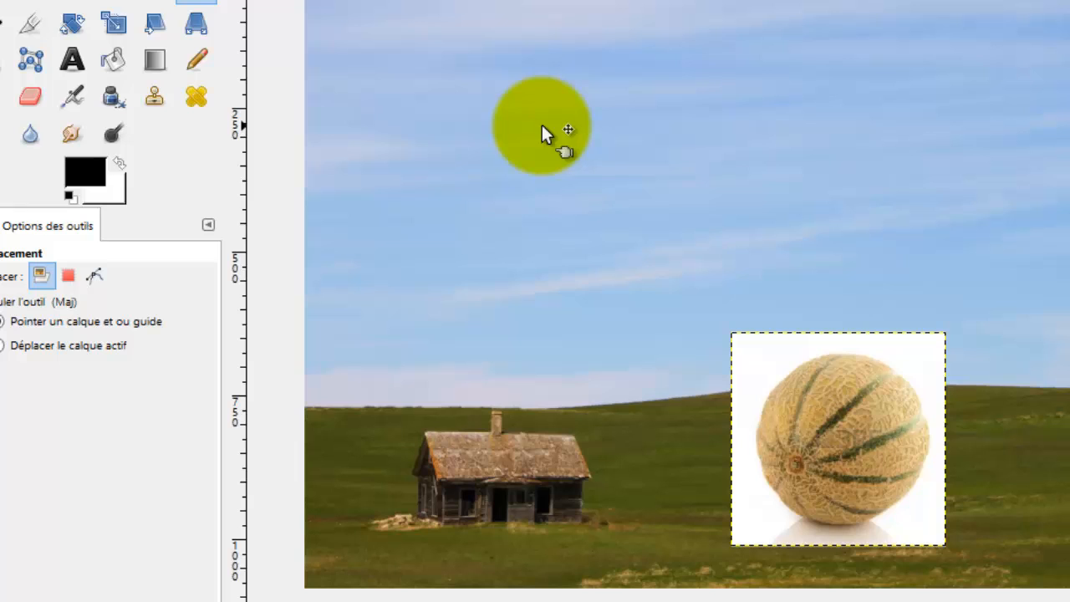
pyautogui.click(310, 0)
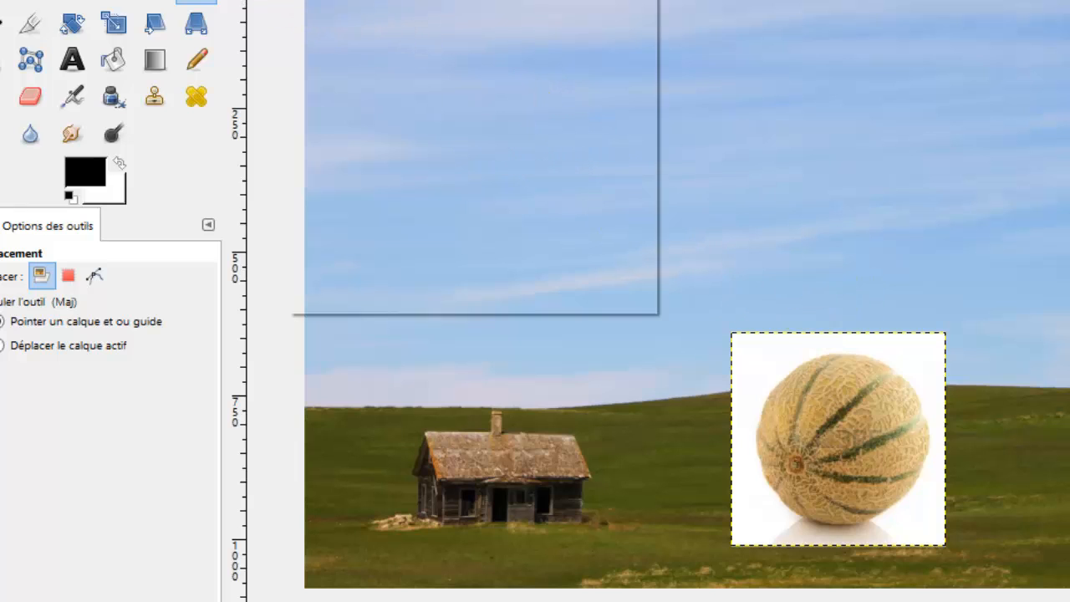
pyautogui.moveTo(455, 136)
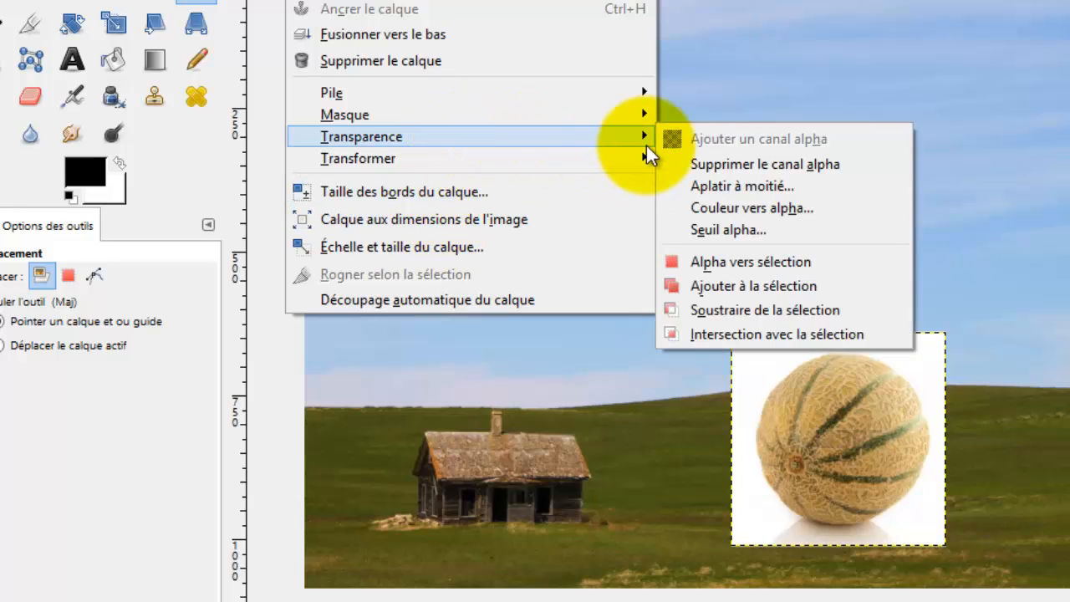
pyautogui.click(756, 204)
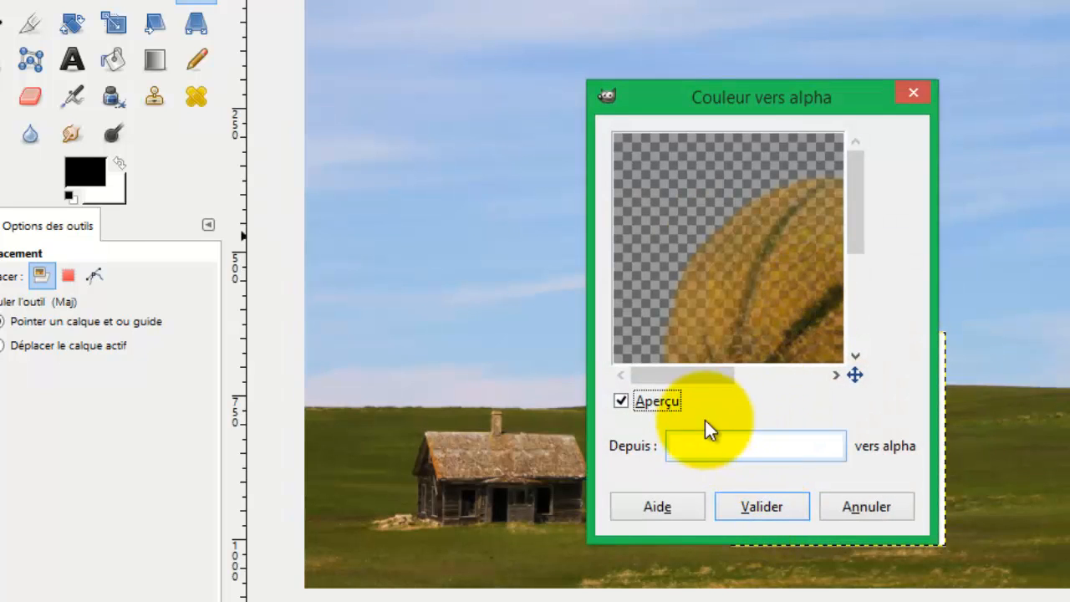
pyautogui.click(757, 508)
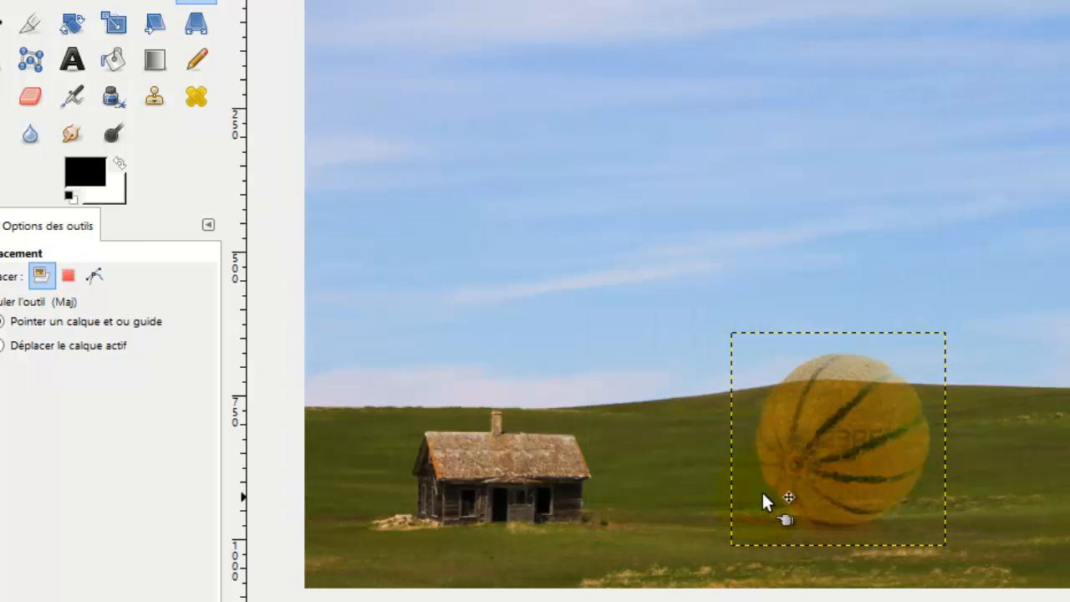
pyautogui.hotkey('ctrl', 'z')
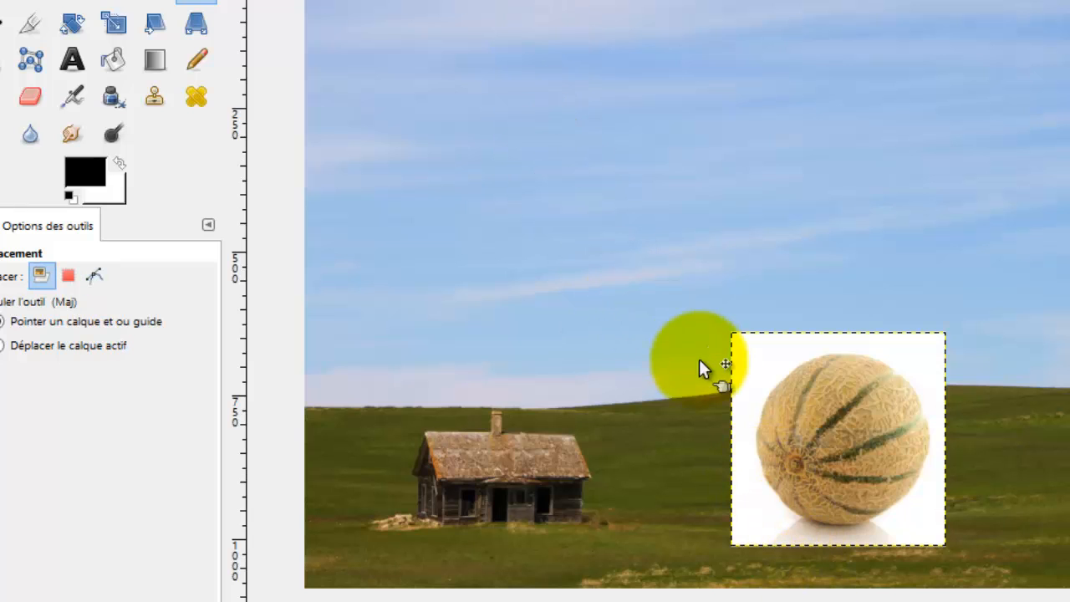
# Delete the white background around the melon and part of the pale shadow beneath it using Fuzzy Select
pyautogui.click(113, 0)
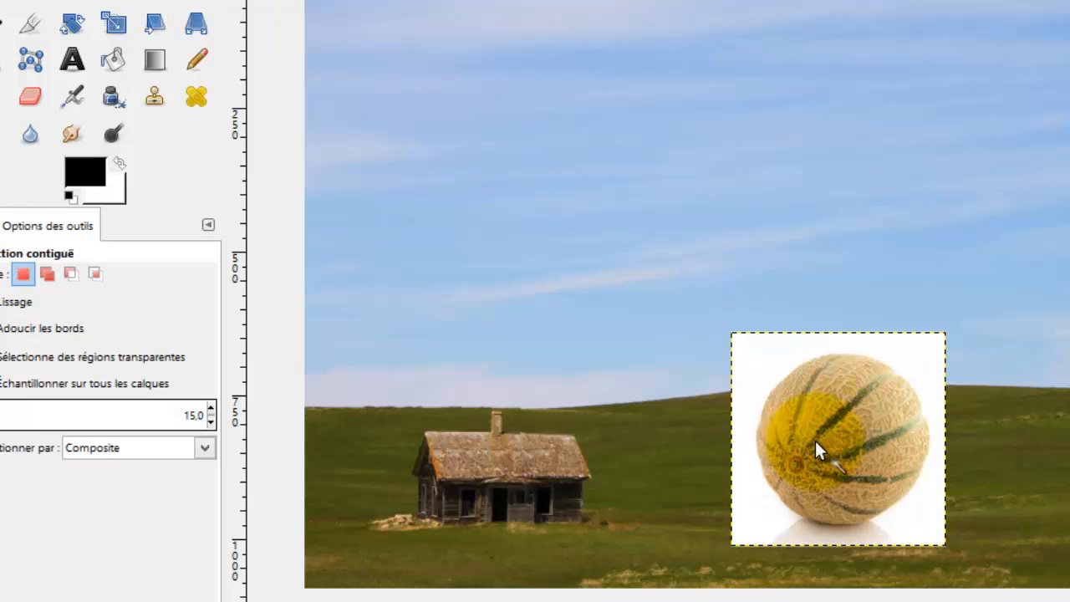
pyautogui.click(761, 368)
pyautogui.press('Delete')
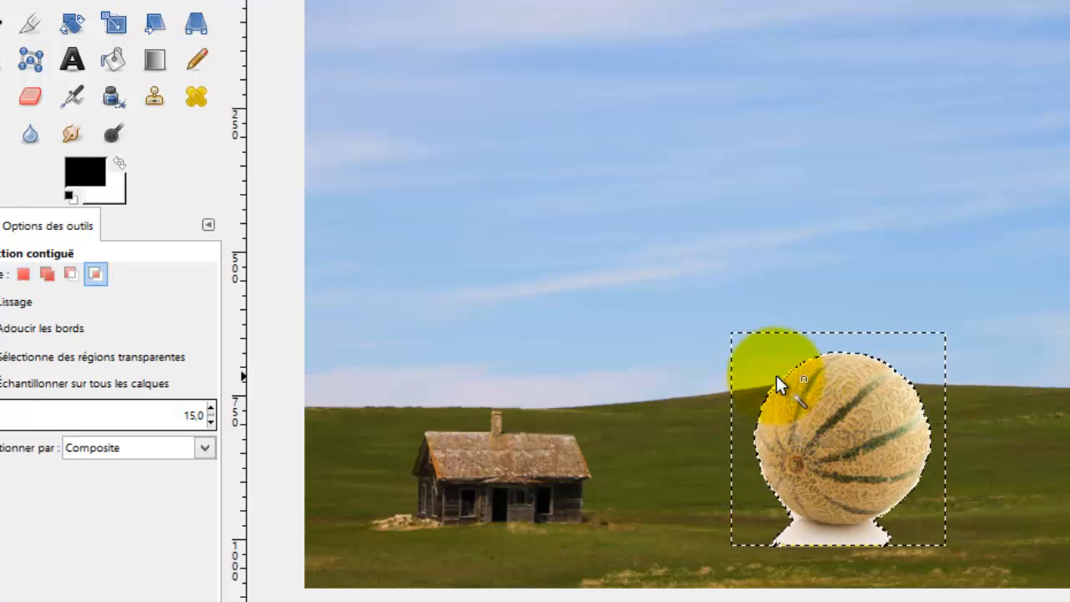
pyautogui.hotkey('ctrl', 'shift', 'a')
pyautogui.click(873, 537)
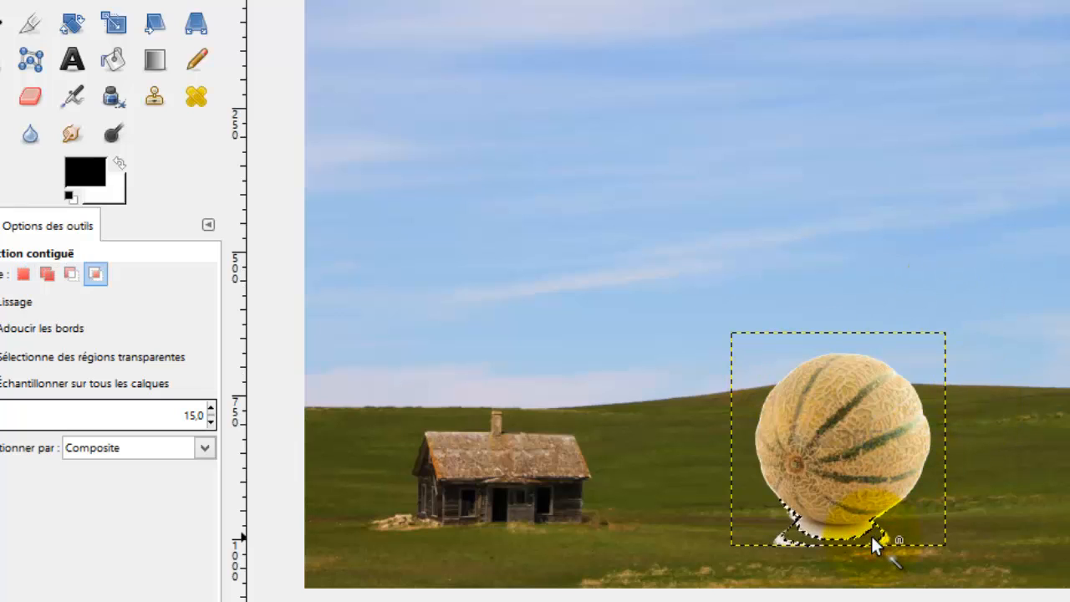
pyautogui.hotkey('ctrl', 'shift', 'a')
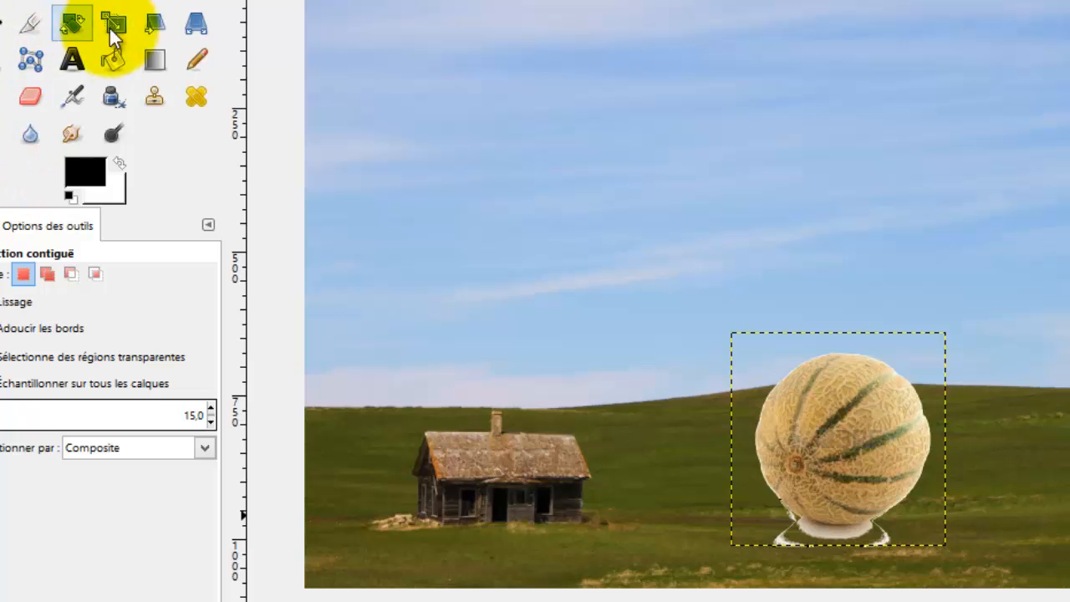
# Try to erase the white remnants beneath the melon with the Eraser, and undo the strokes
pyautogui.click(30, 96)
pyautogui.moveTo(777, 534); pyautogui.dragTo(890, 535)
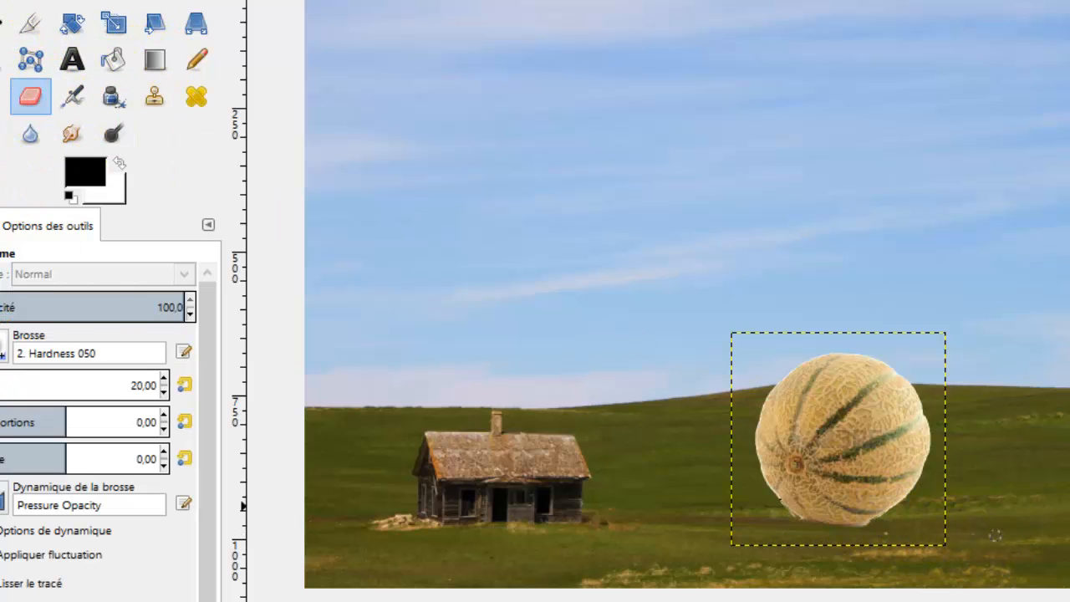
pyautogui.hotkey('ctrl', 'z')
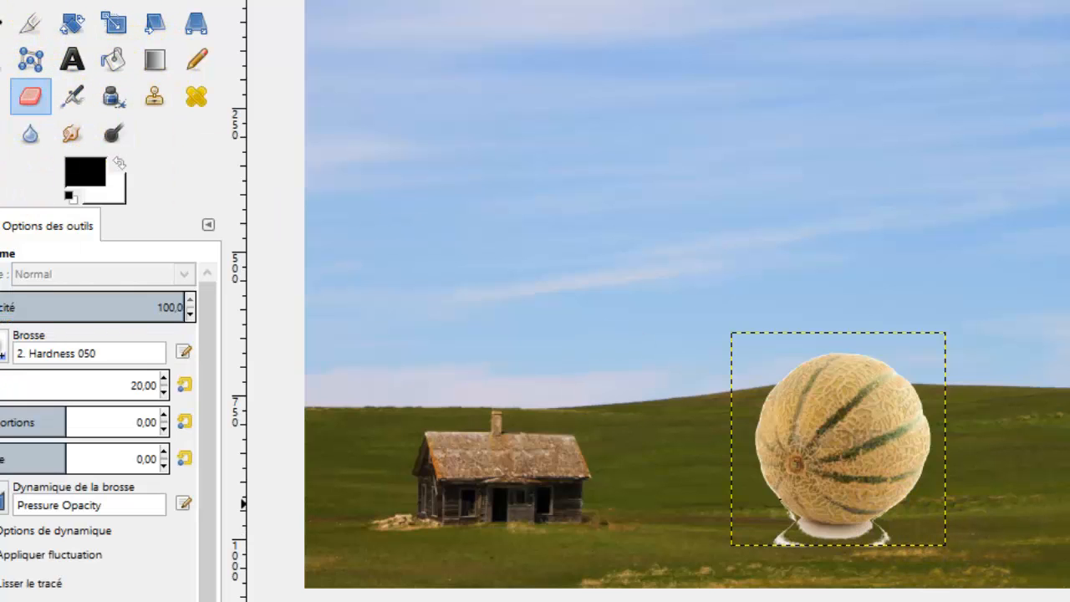
# Outline the white remnants beneath the melon with Intelligent Scissors, delete them and clear the selection
pyautogui.click(197, 0)
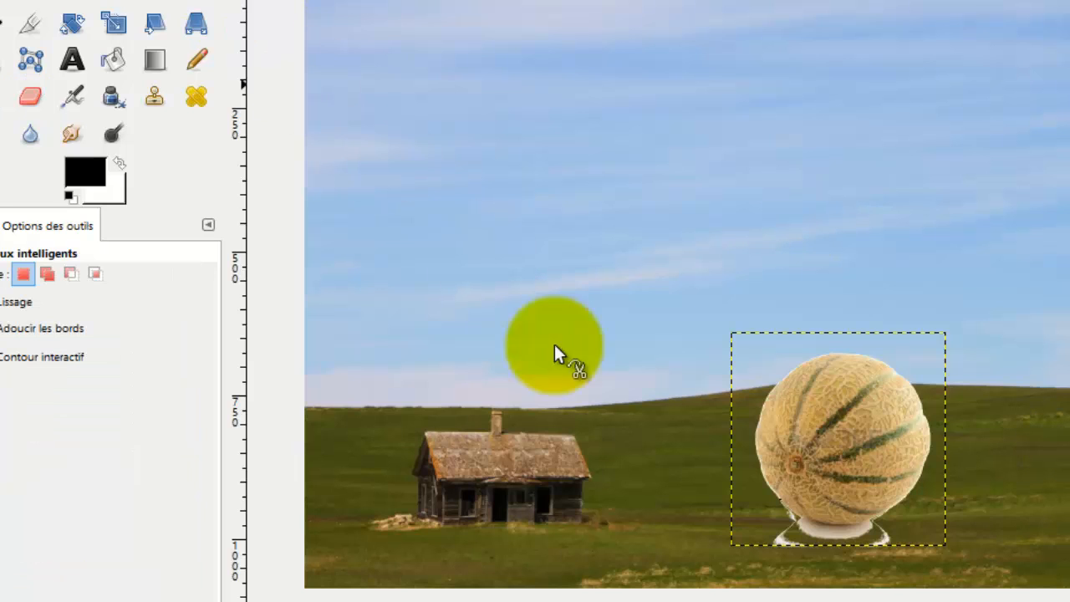
pyautogui.click(767, 483)
pyautogui.click(783, 537)
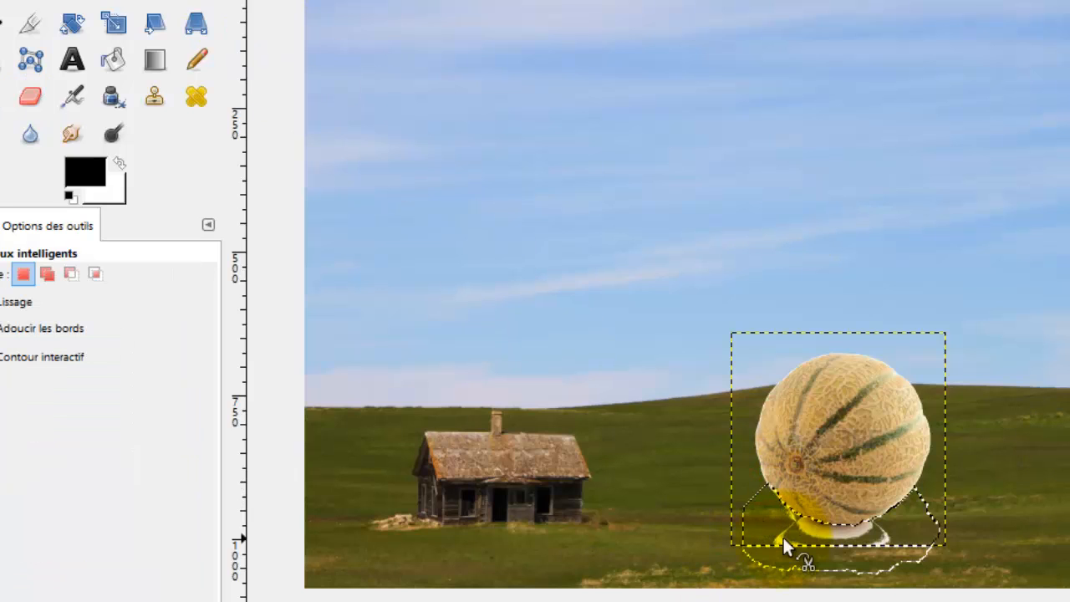
pyautogui.hotkey('ctrl', 'shift', 'a')
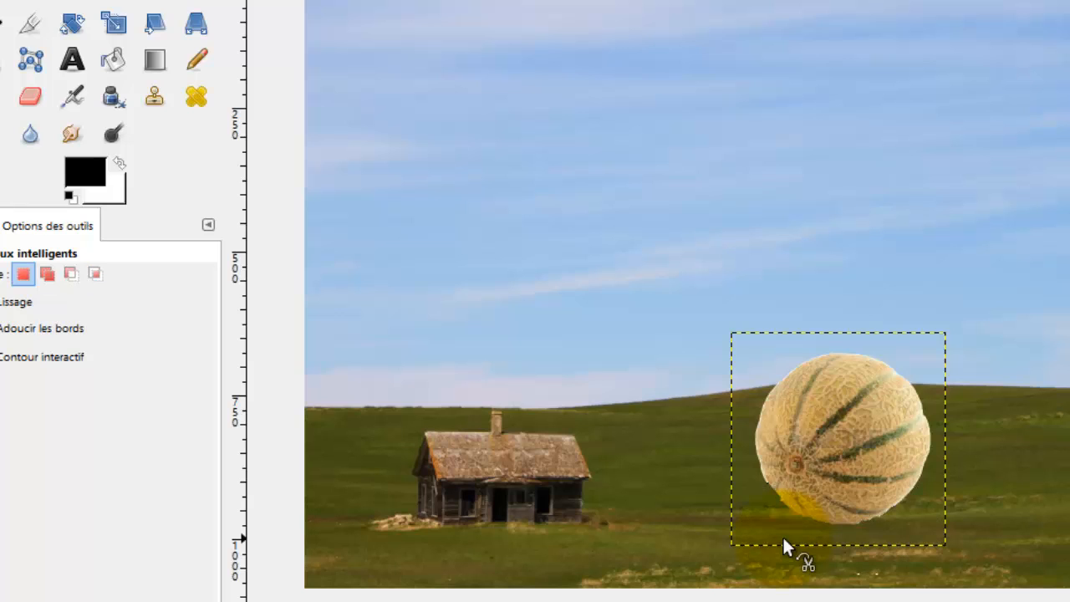
# Select the transparent area around the melon with Fuzzy Select and invert the selection
pyautogui.click(71, 58)
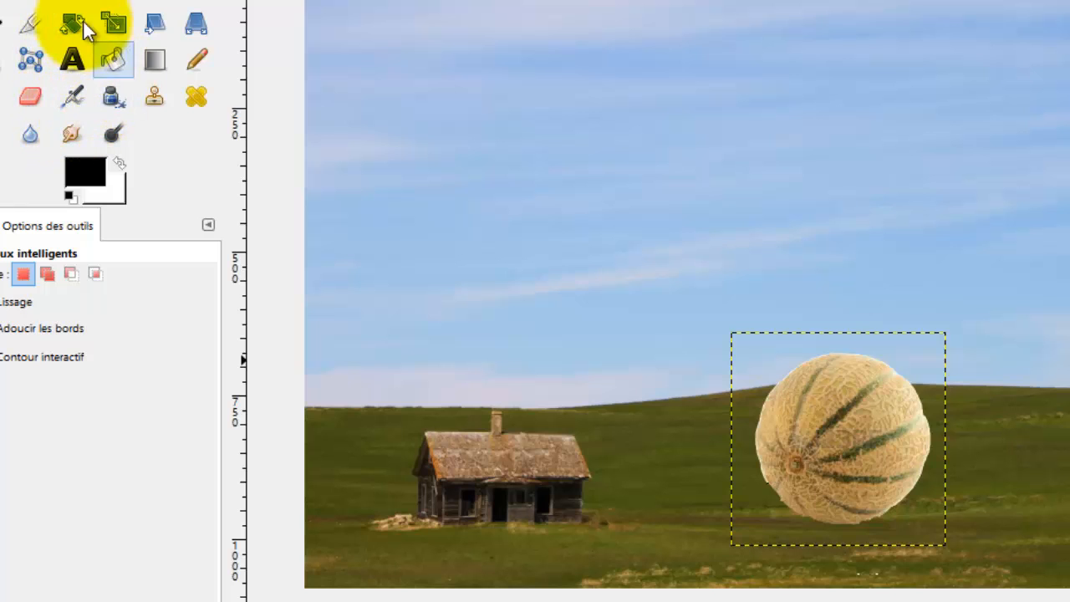
pyautogui.press('u')
pyautogui.click(760, 345)
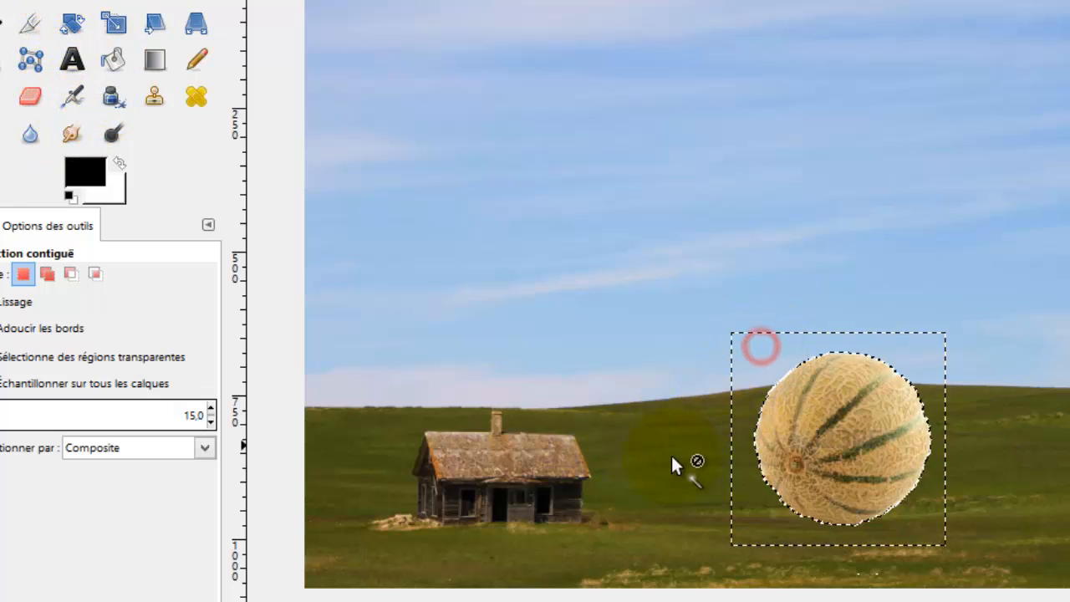
pyautogui.click(726, 451)
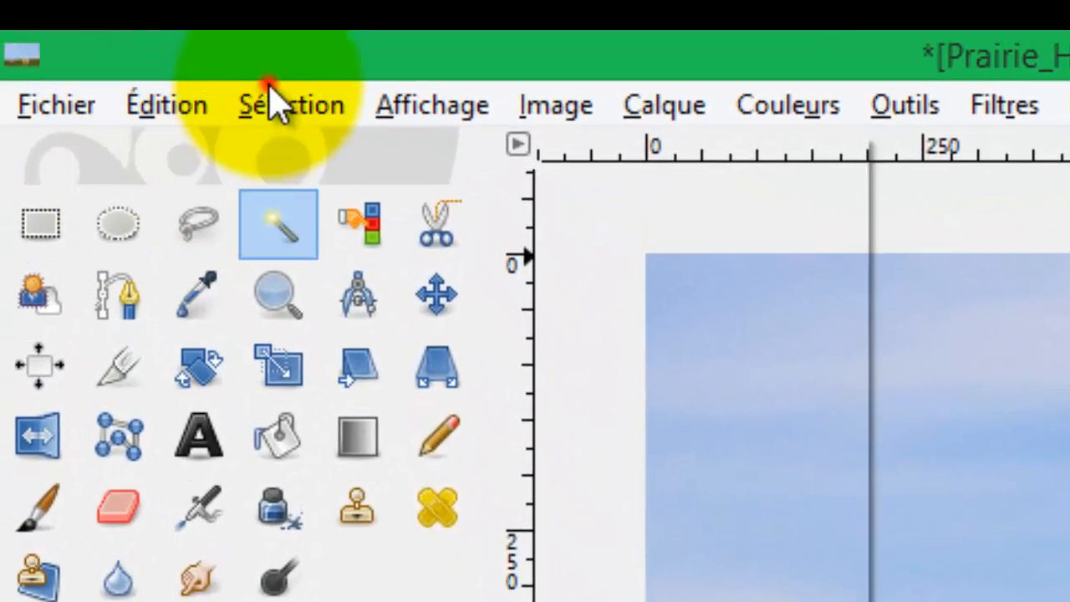
pyautogui.click(269, 90)
pyautogui.click(308, 262)
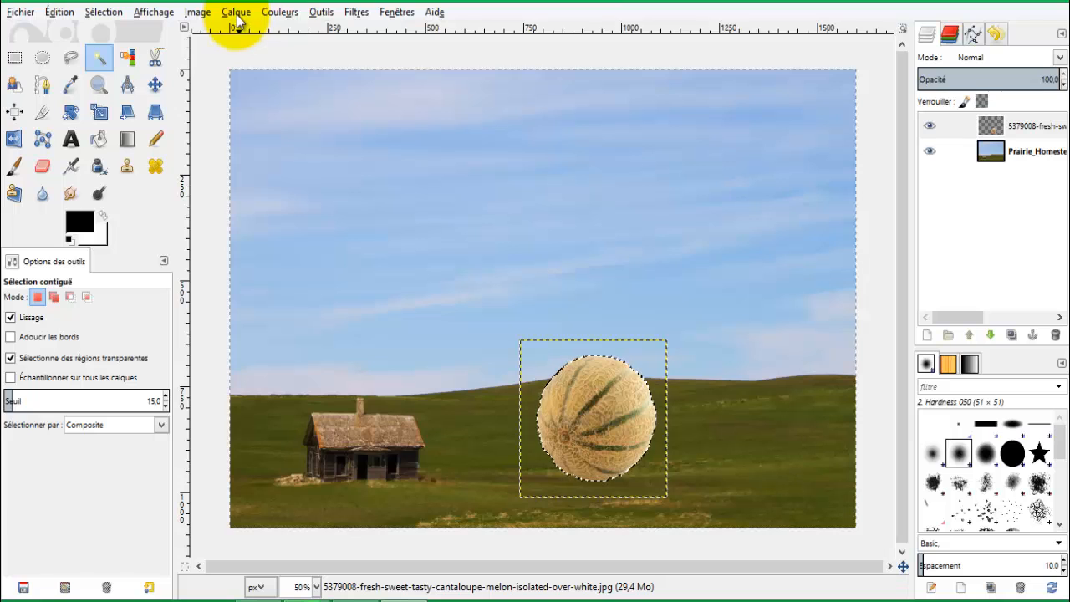
# Duplicate the melon layer and make the original layer beneath the copy active
pyautogui.click(1021, 130)
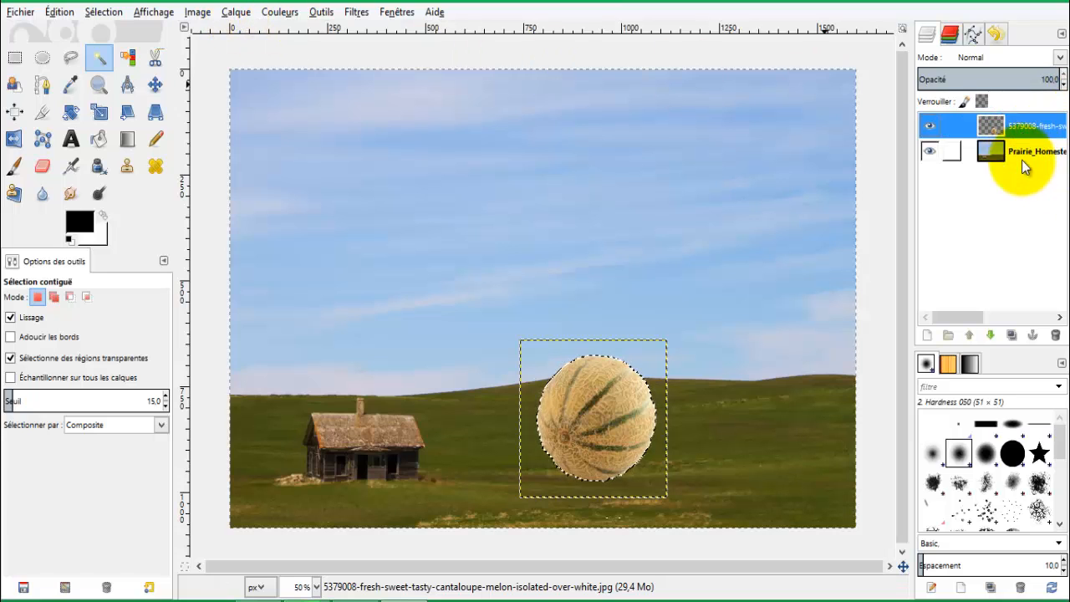
pyautogui.rightClick(1021, 127)
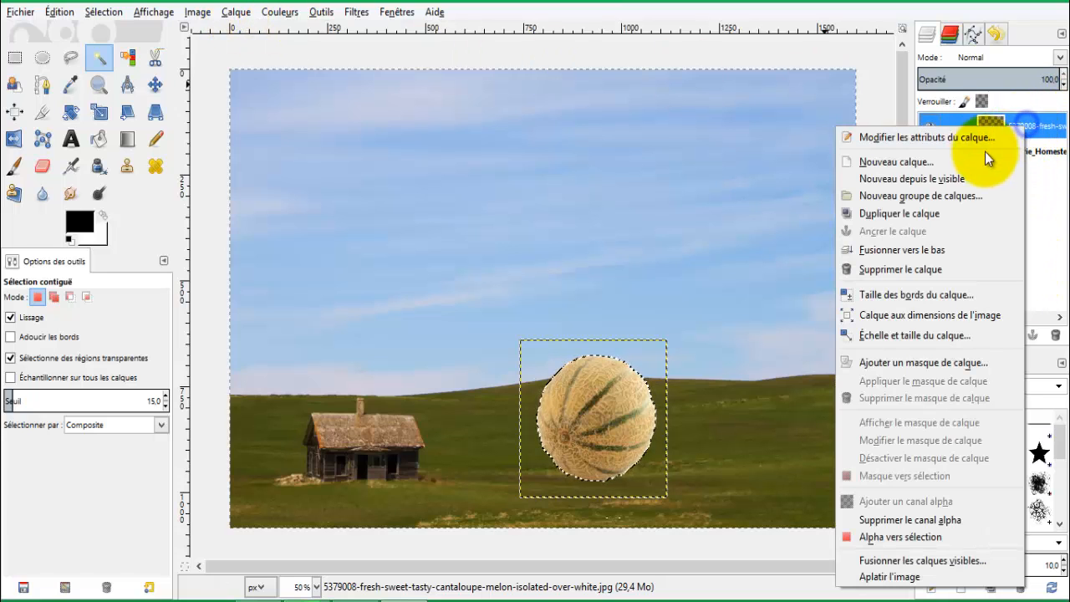
pyautogui.click(947, 211)
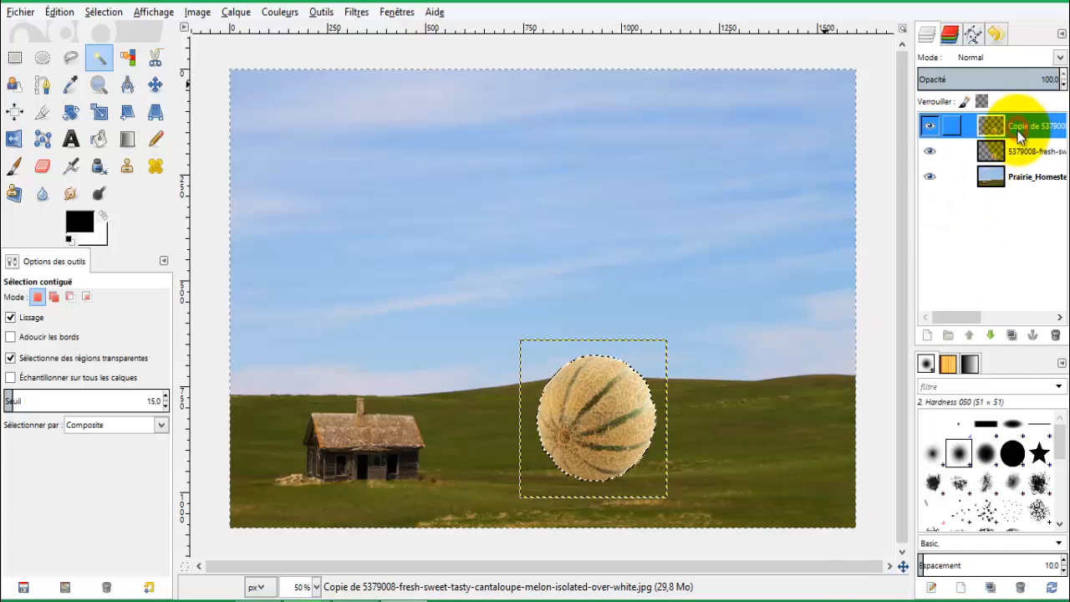
pyautogui.click(1019, 153)
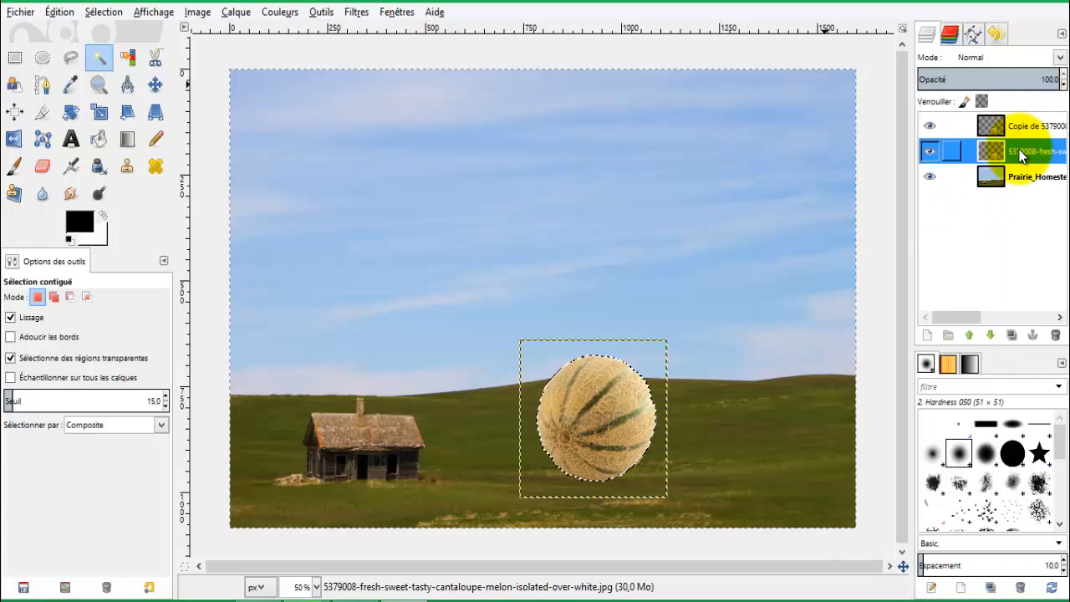
# Clear the selection and move the duplicated melon layer beneath the original melon layer
pyautogui.hotkey('ctrl', 'shift', 'a')
pyautogui.click(1018, 139)
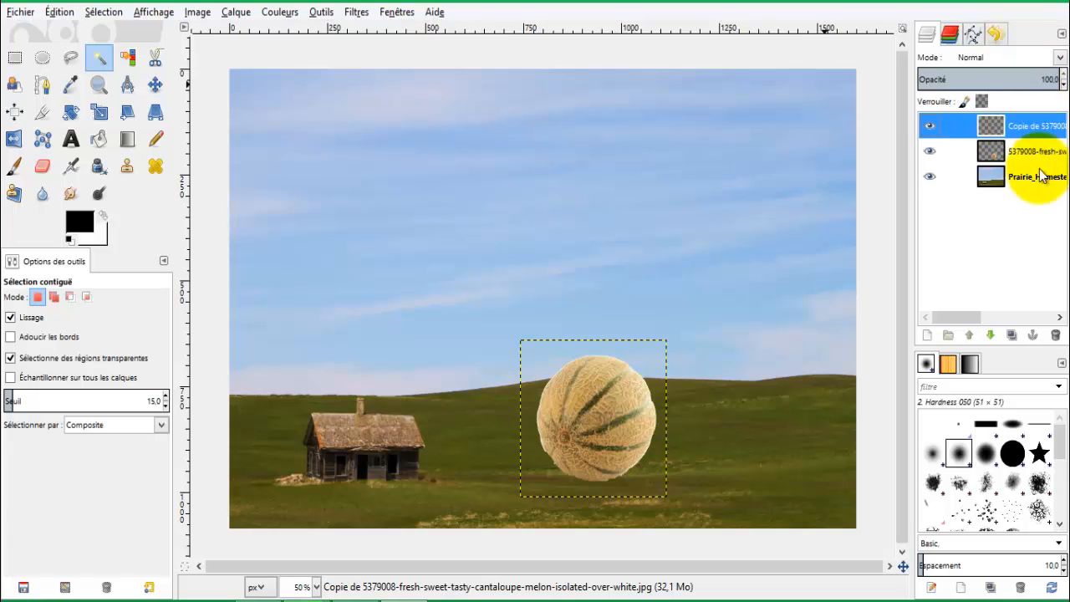
pyautogui.moveTo(1027, 141); pyautogui.dragTo(987, 167)
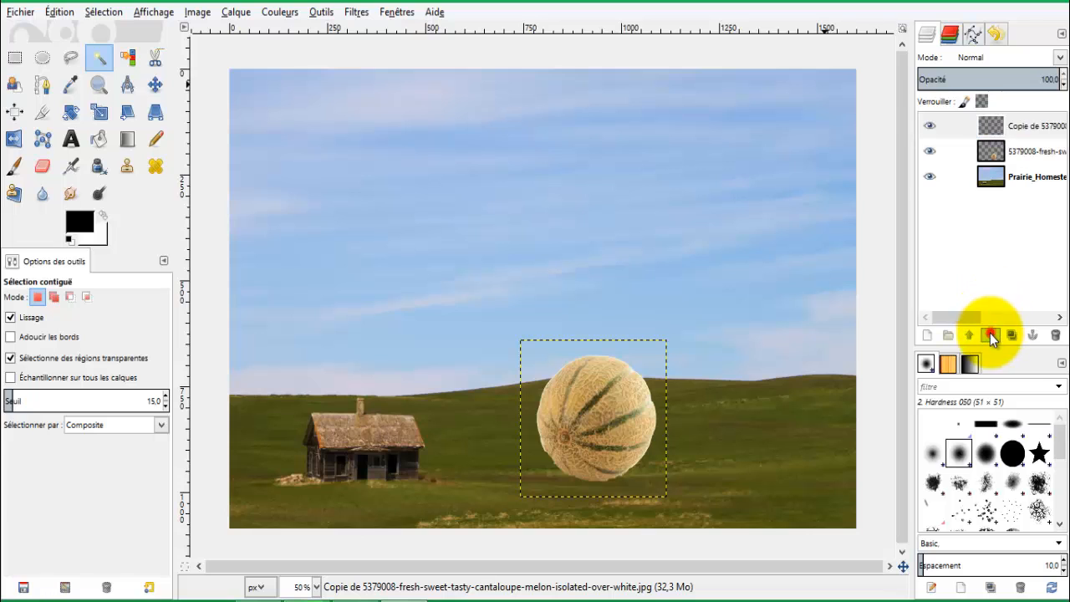
pyautogui.click(990, 334)
pyautogui.click(1003, 156)
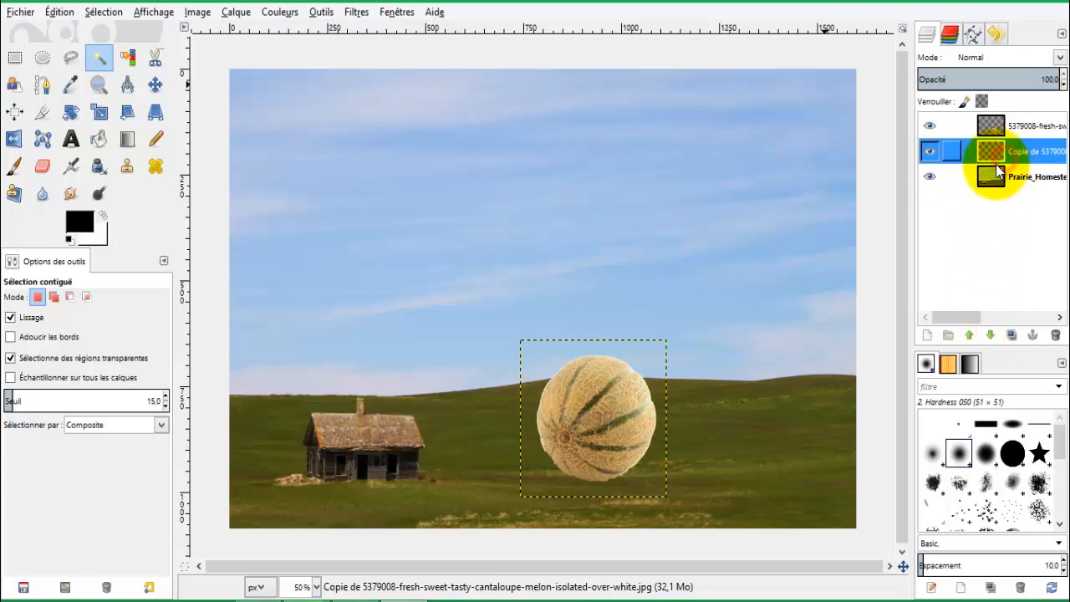
# On the original melon layer, select the transparent area around the melon with Fuzzy Select and invert the selection
pyautogui.click(988, 124)
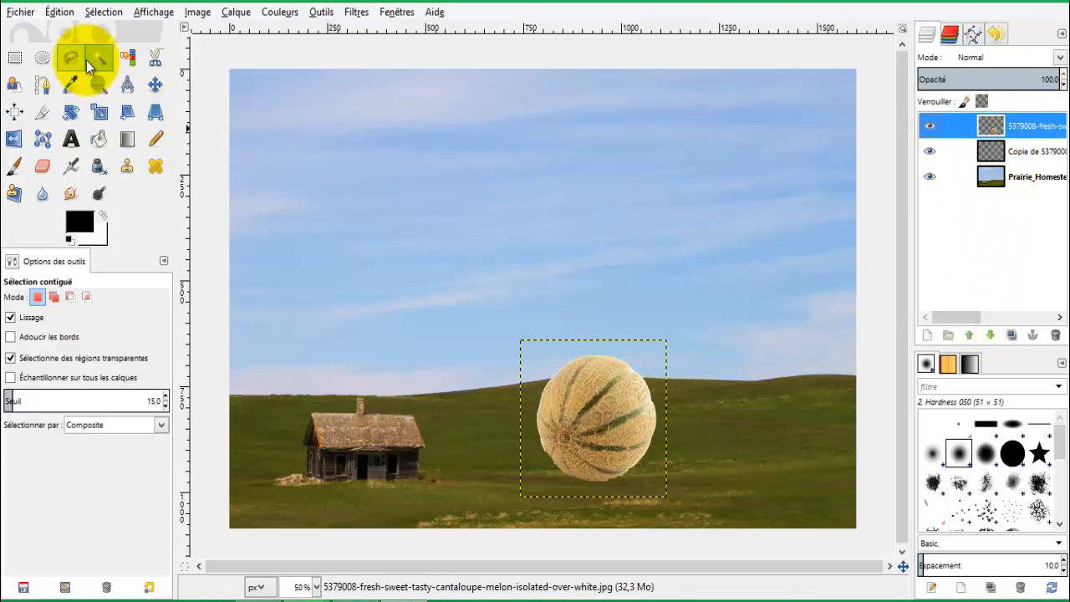
pyautogui.click(542, 370)
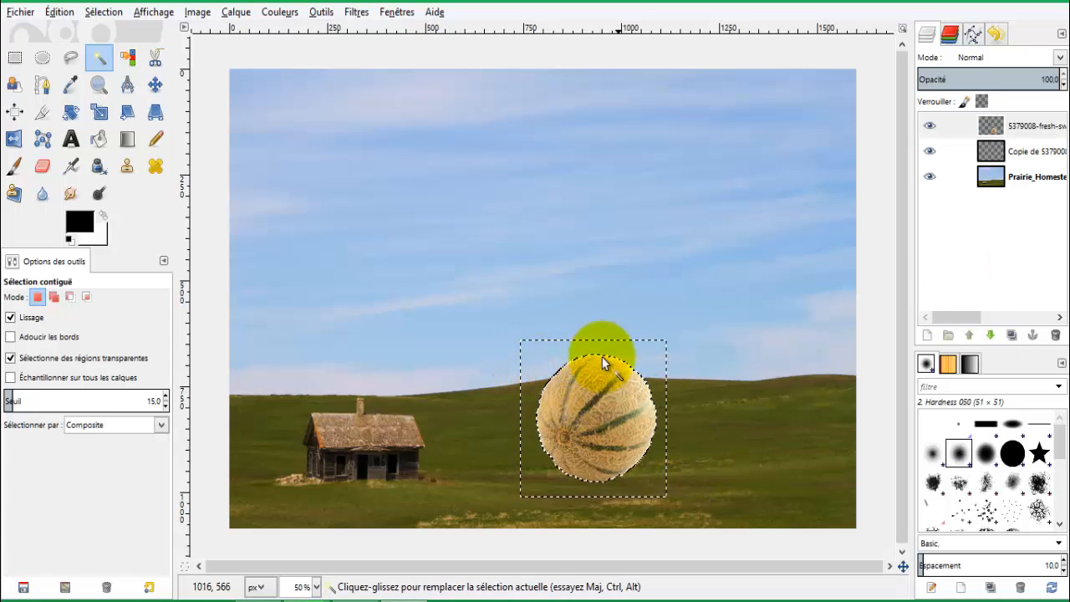
pyautogui.click(100, 12)
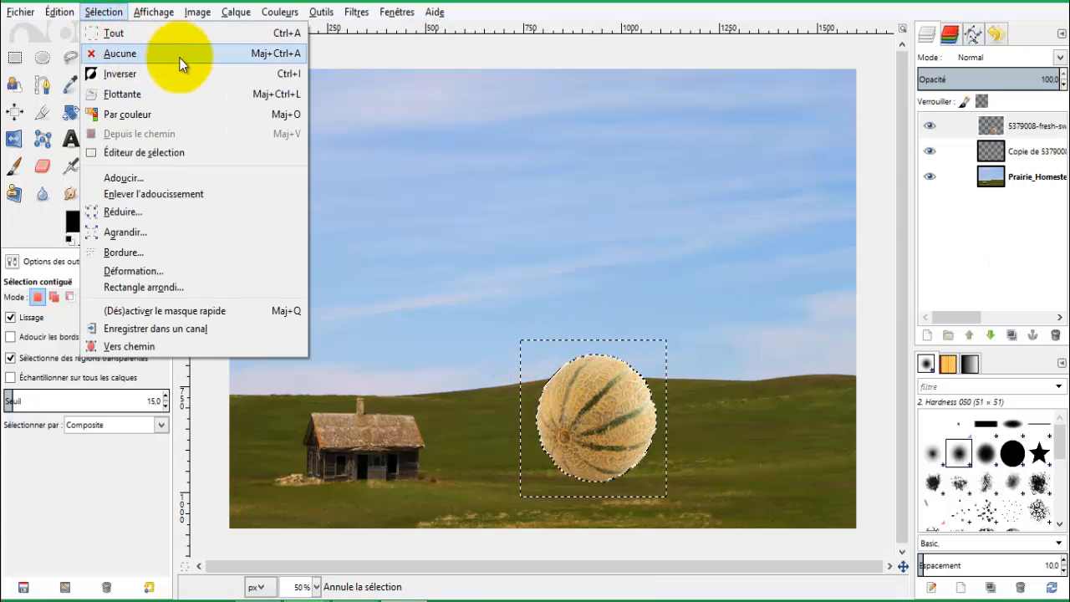
pyautogui.click(173, 74)
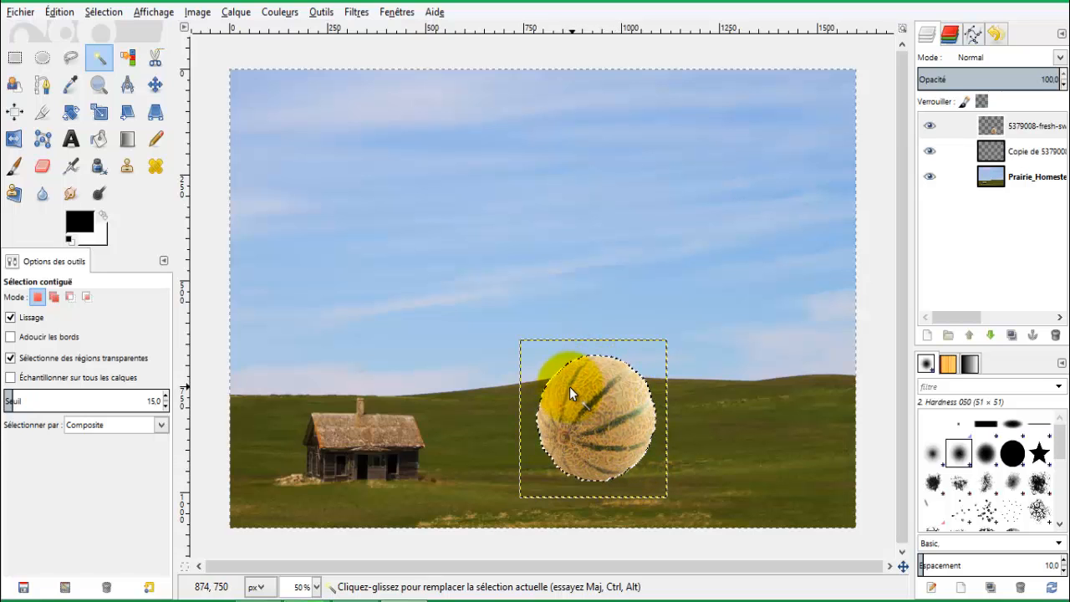
# Fill the melon-shaped selection with black on the duplicate layer using Bucket Fill, and clear the selection
pyautogui.click(999, 155)
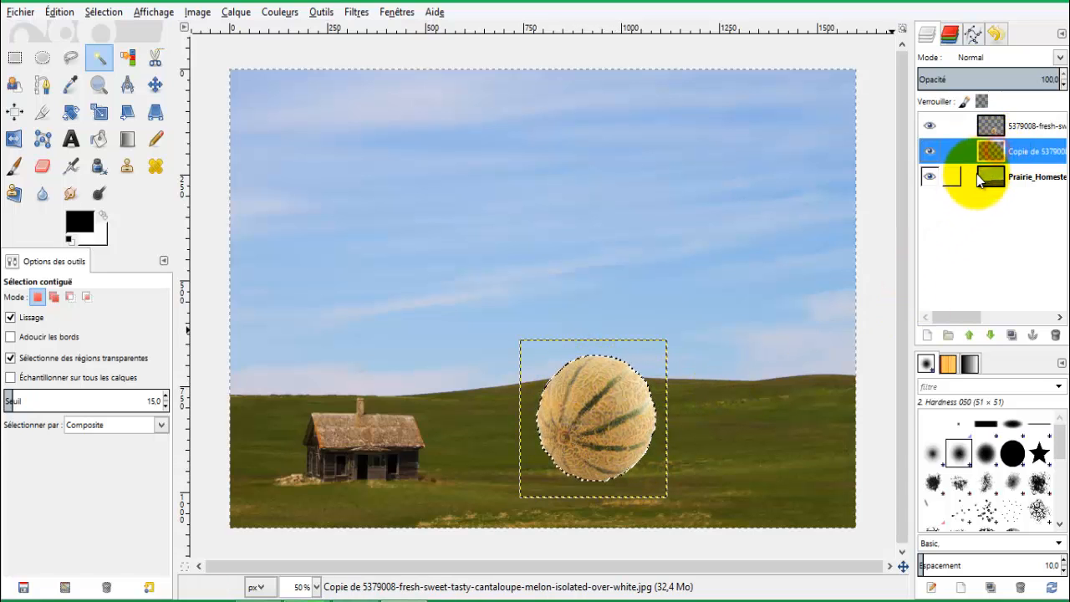
pyautogui.click(98, 139)
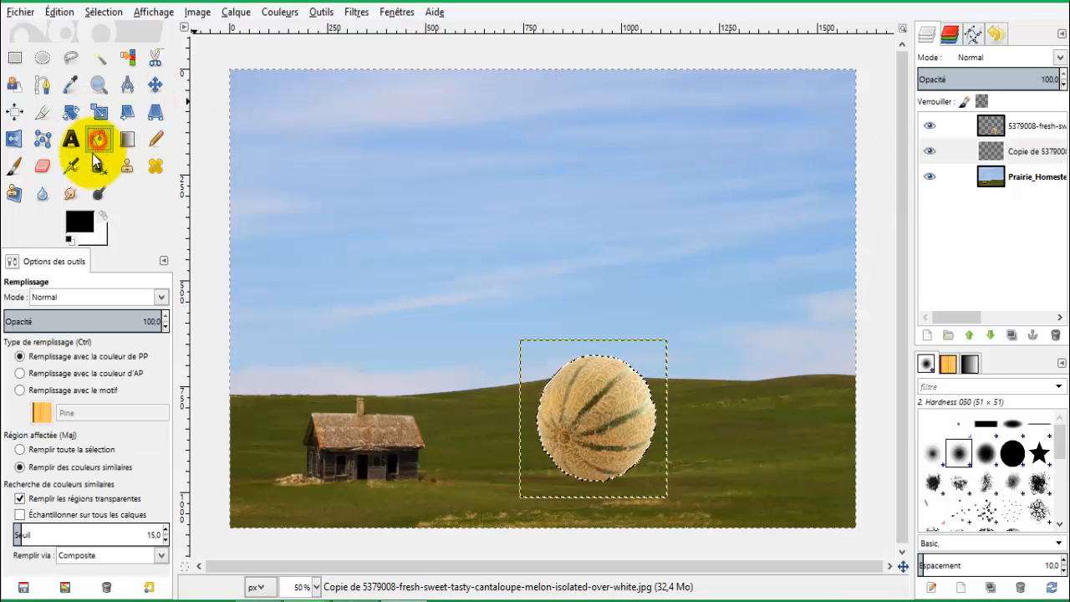
pyautogui.click(597, 399)
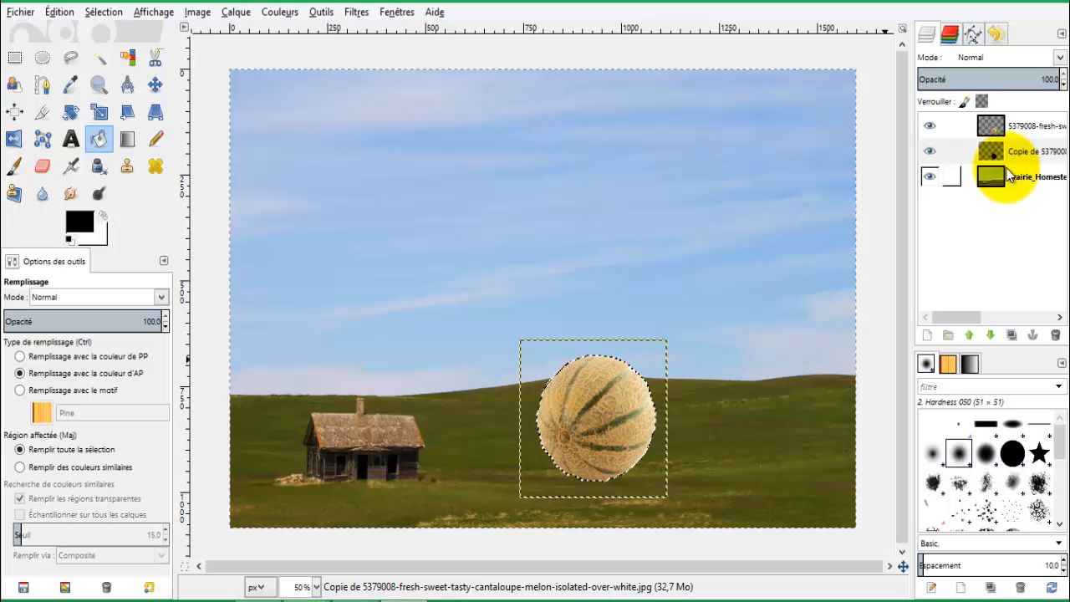
pyautogui.hotkey('ctrl', 'shift', 'a')
pyautogui.click(1022, 144)
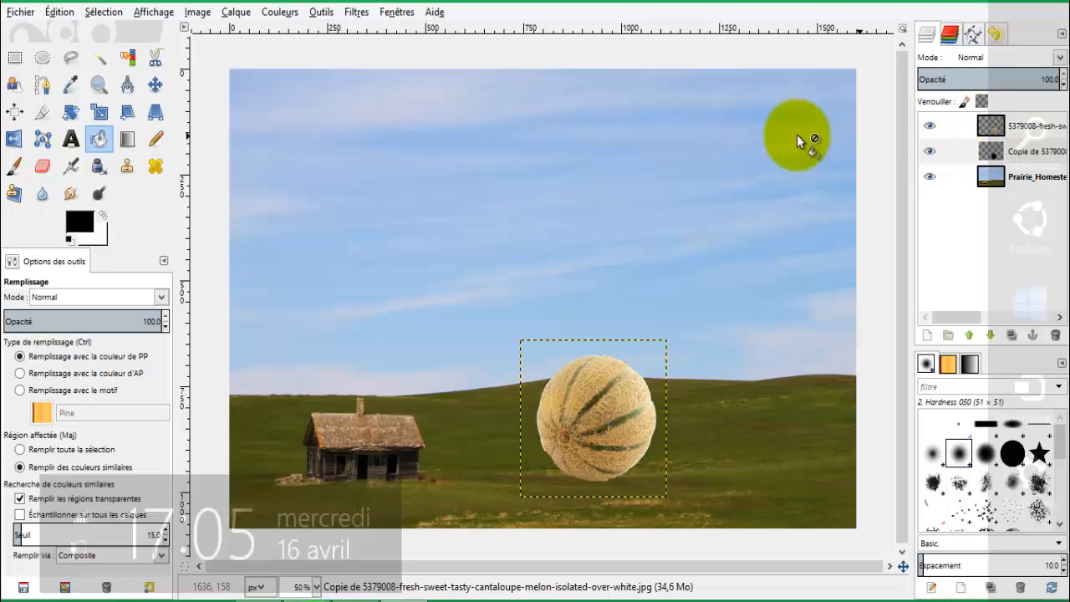
# Shift the melon slightly farther from the house and align the black silhouette behind it with the Move tool
pyautogui.click(1017, 126)
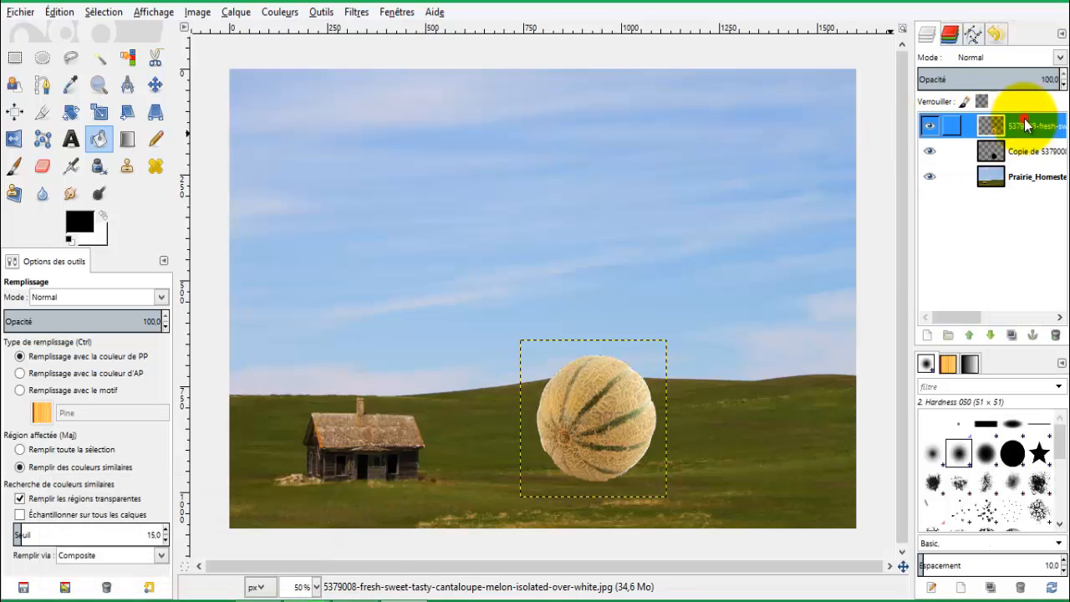
pyautogui.click(154, 84)
pyautogui.moveTo(535, 389); pyautogui.dragTo(493, 378)
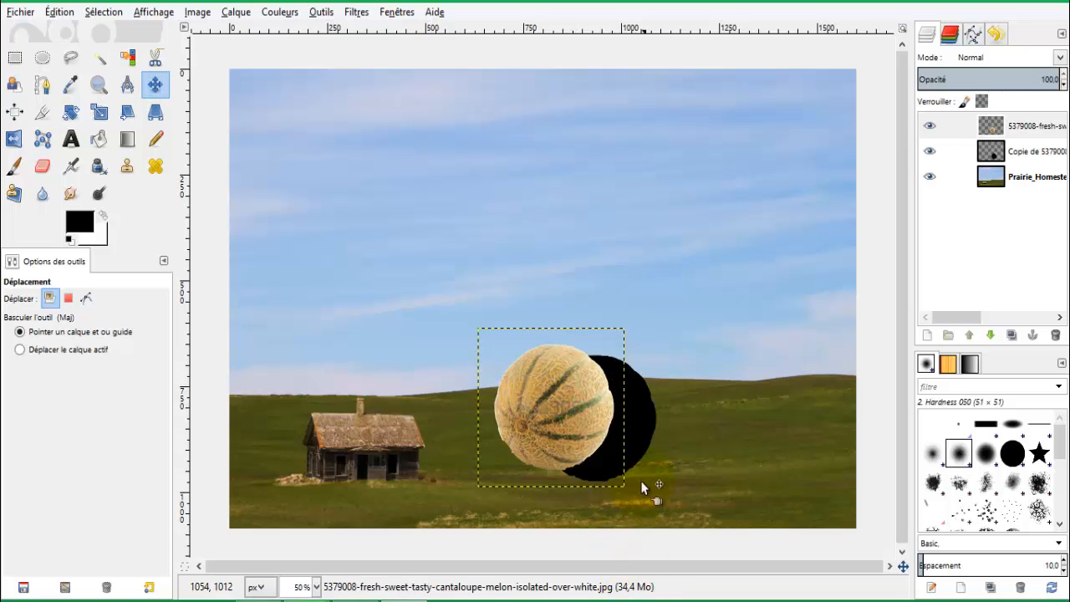
pyautogui.moveTo(595, 455); pyautogui.dragTo(620, 442)
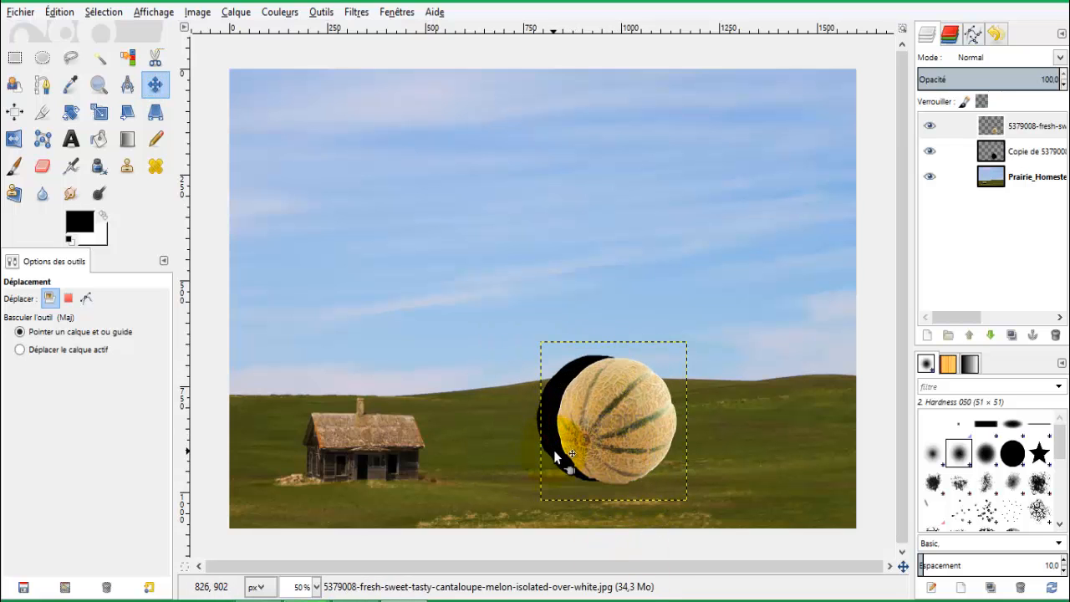
pyautogui.moveTo(553, 451)
pyautogui.mouseDown()
pyautogui.moveTo(554, 467)
pyautogui.moveTo(577, 472)
pyautogui.moveTo(574, 452)
pyautogui.mouseUp()
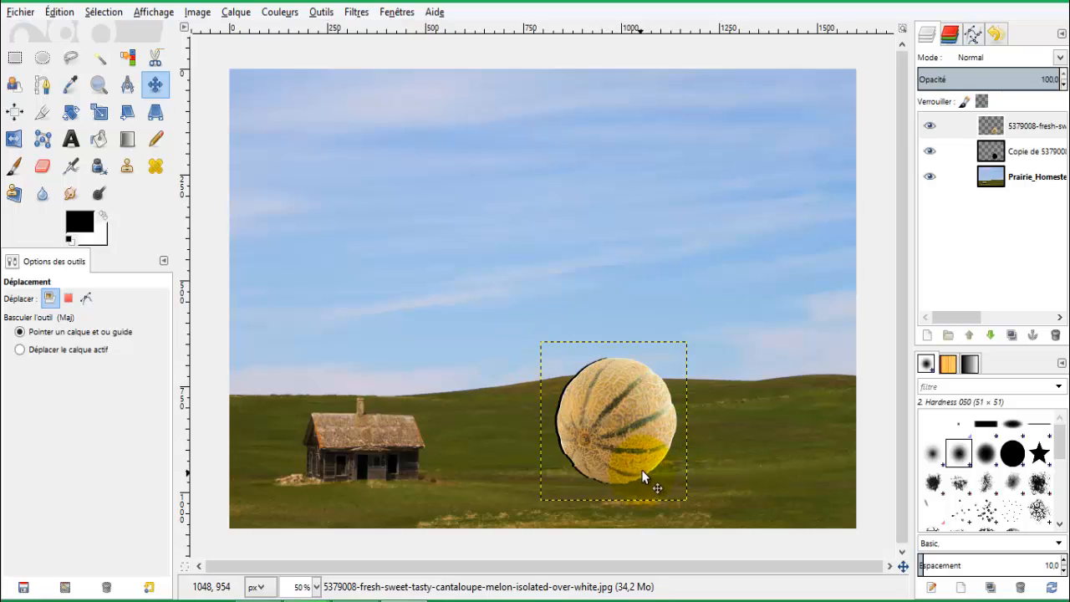
pyautogui.moveTo(559, 438); pyautogui.dragTo(563, 438)
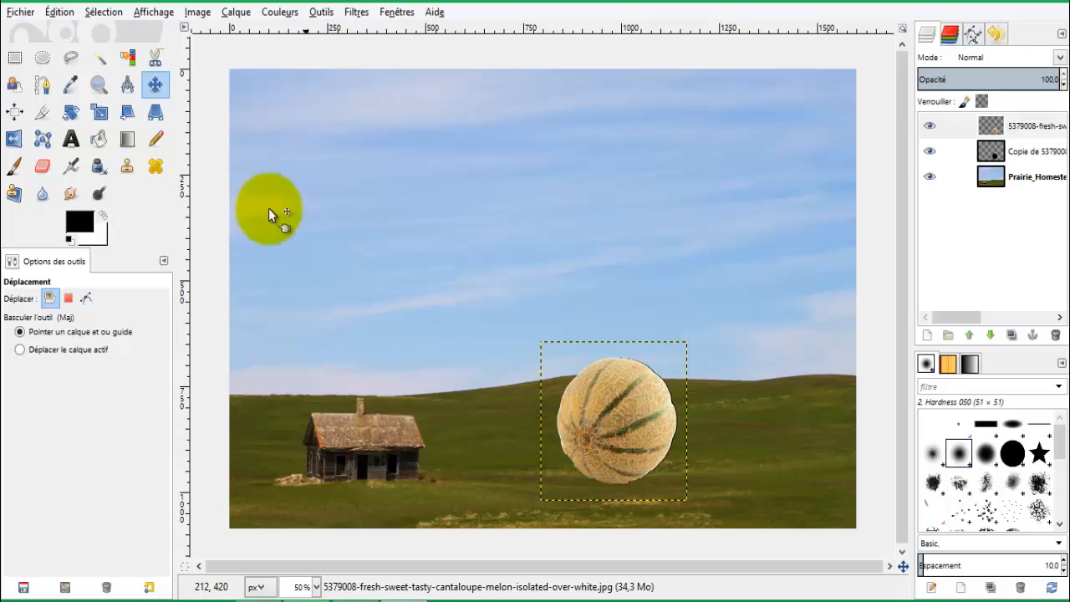
pyautogui.click(166, 122)
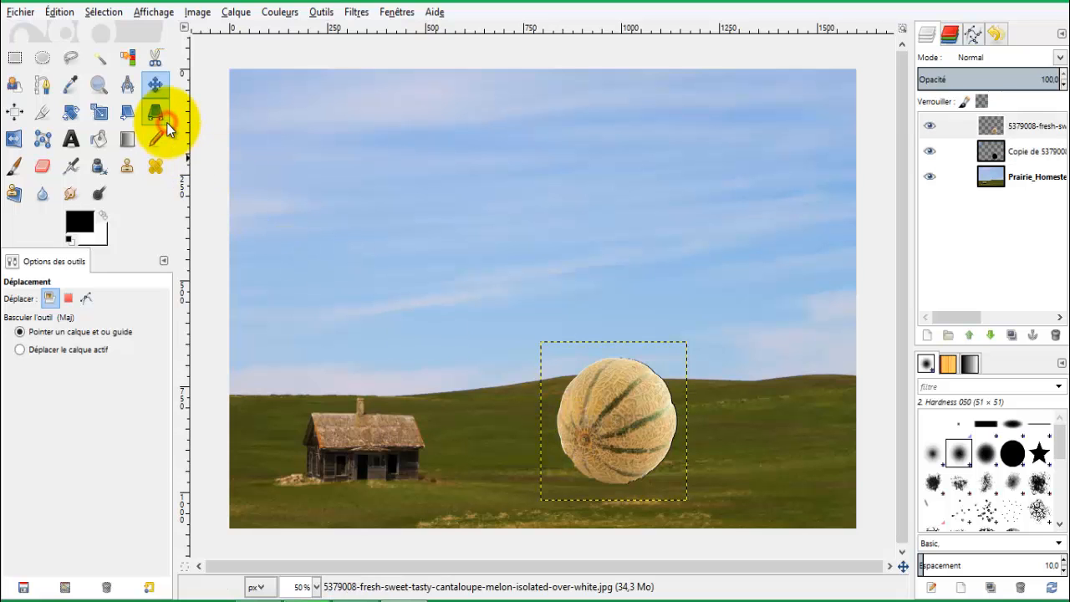
pyautogui.click(643, 452)
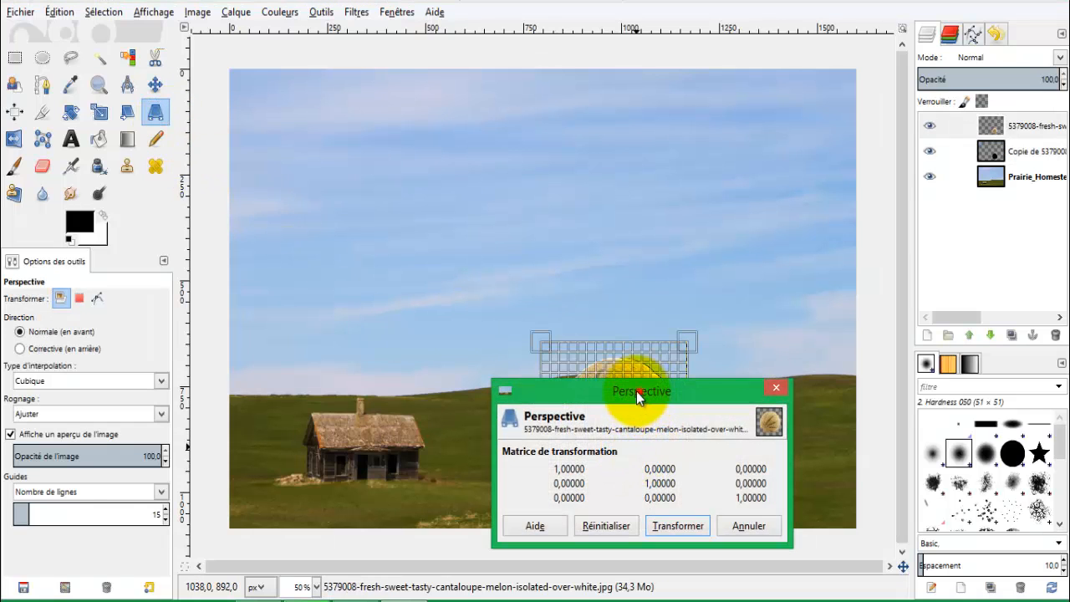
pyautogui.moveTo(638, 397); pyautogui.dragTo(351, 204)
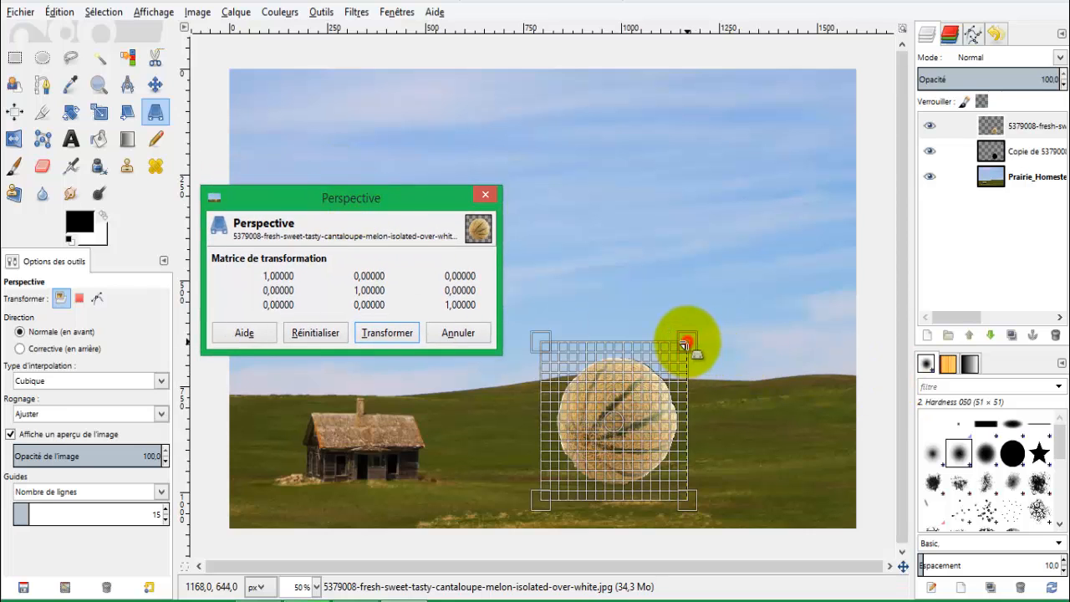
pyautogui.moveTo(684, 343); pyautogui.dragTo(742, 451)
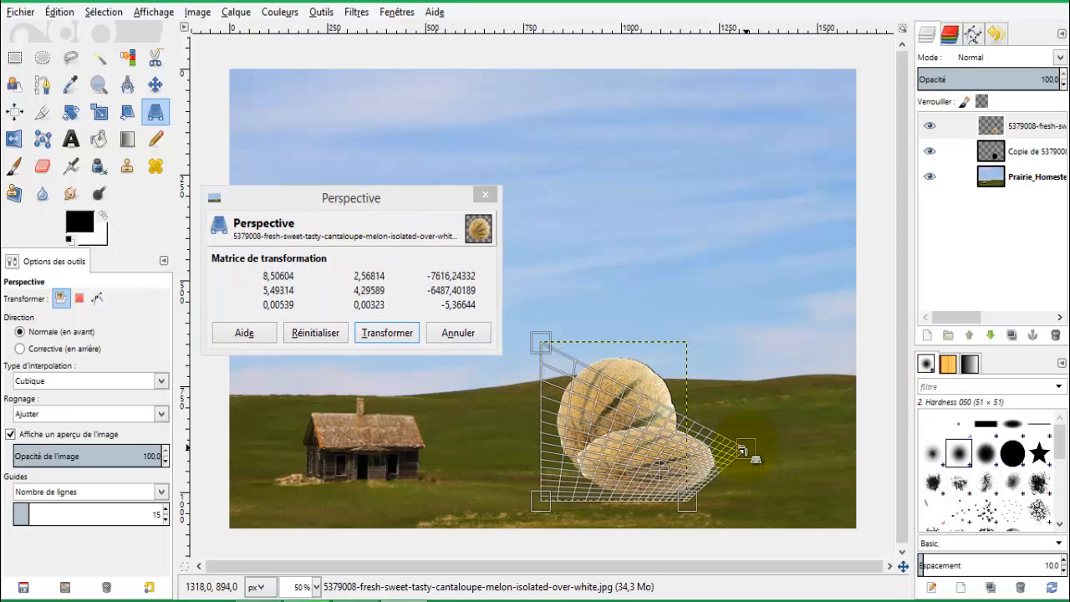
pyautogui.moveTo(536, 342); pyautogui.dragTo(686, 445)
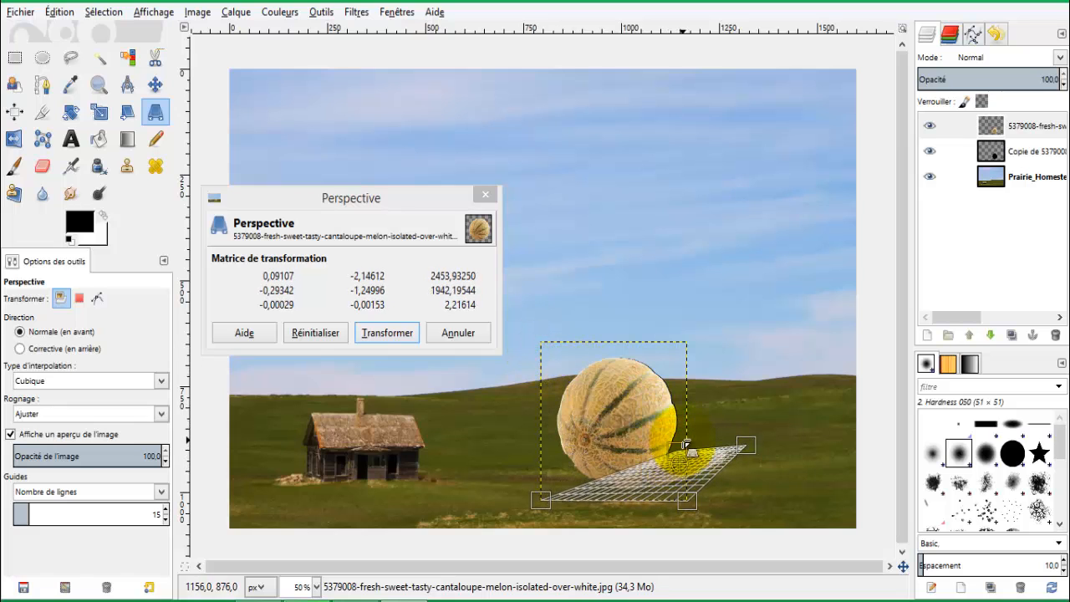
pyautogui.press('Escape')
# Distort the black silhouette layer with the Perspective tool into a flattened shadow on the grass, slanting away from the house
pyautogui.click(1007, 151)
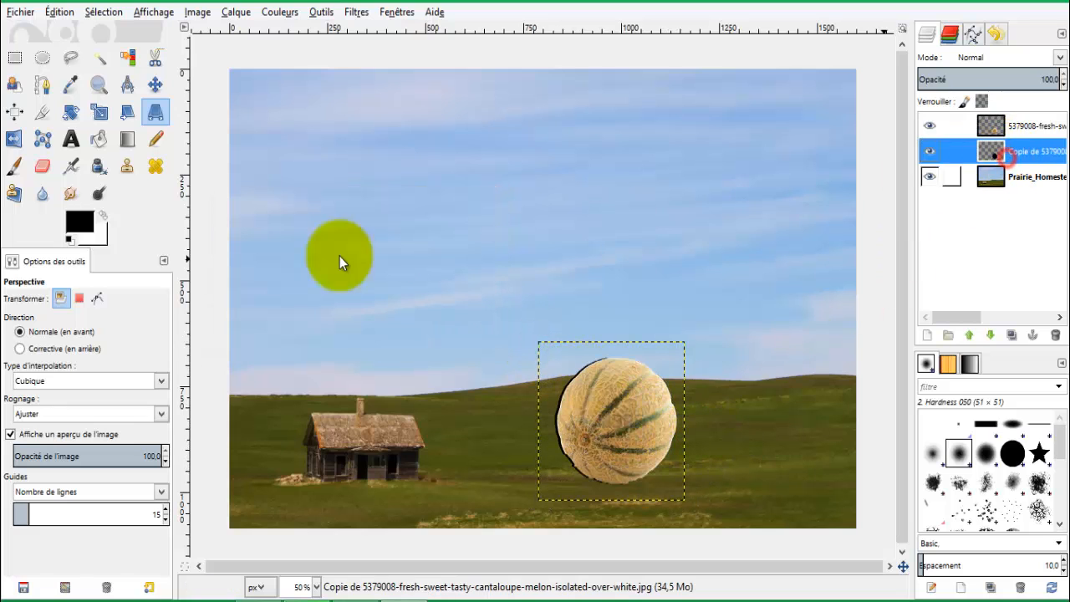
pyautogui.click(609, 398)
pyautogui.moveTo(651, 390); pyautogui.dragTo(315, 306)
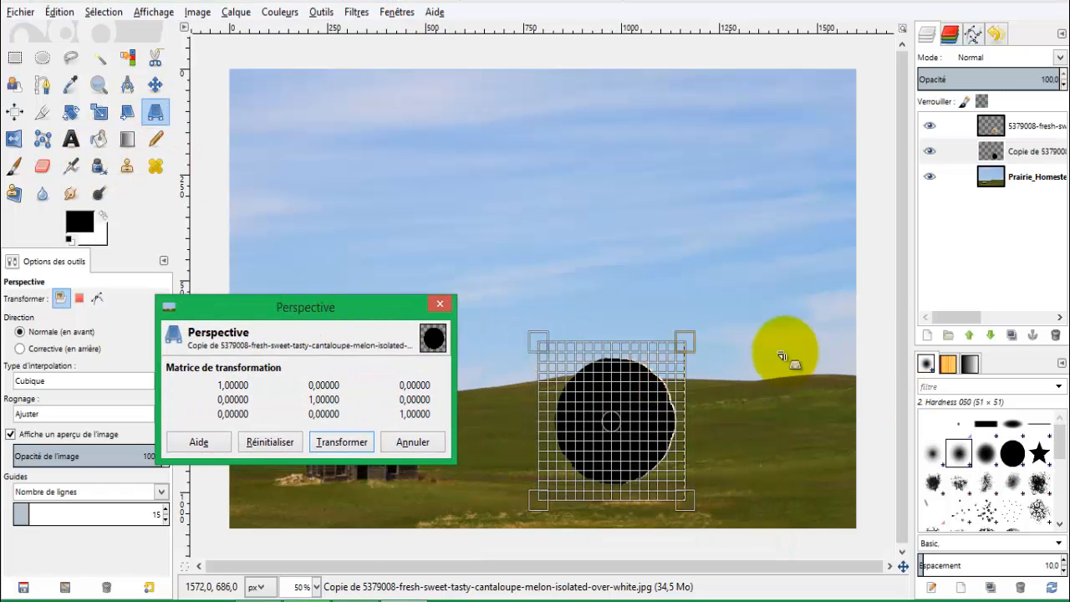
pyautogui.moveTo(685, 342); pyautogui.dragTo(747, 468)
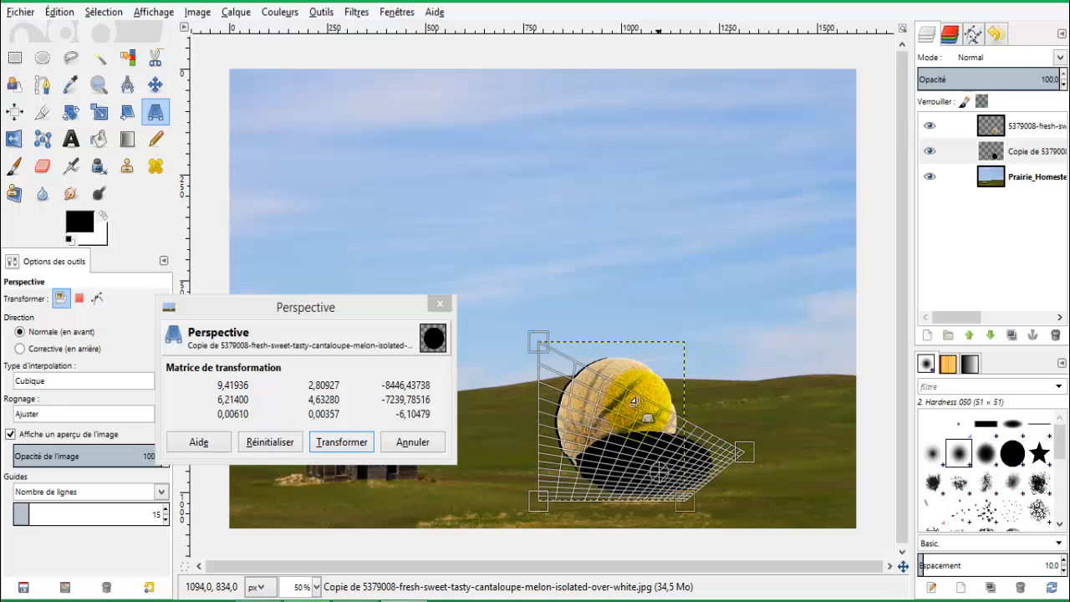
pyautogui.moveTo(535, 344); pyautogui.dragTo(668, 455)
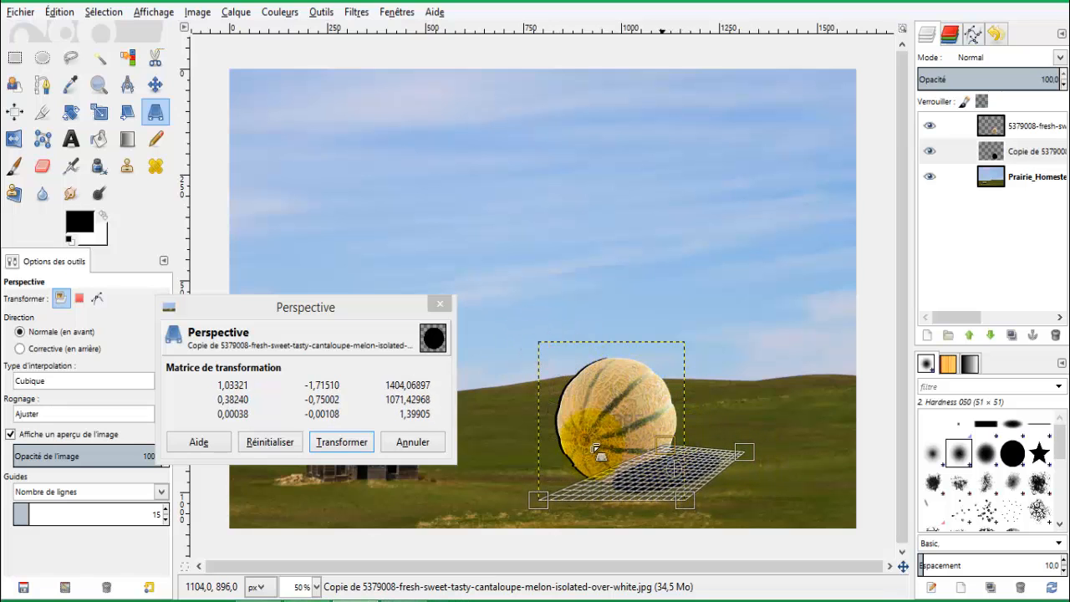
pyautogui.click(342, 441)
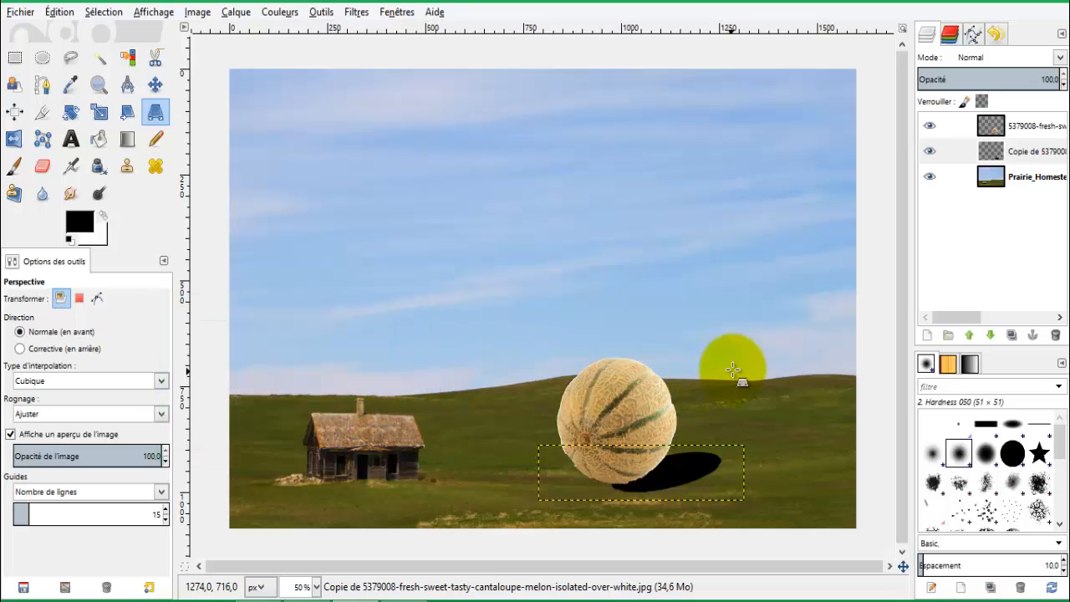
# Move the shadow up against the melon's base and set its layer opacity to 84.1
pyautogui.click(147, 87)
pyautogui.moveTo(669, 472); pyautogui.dragTo(670, 474)
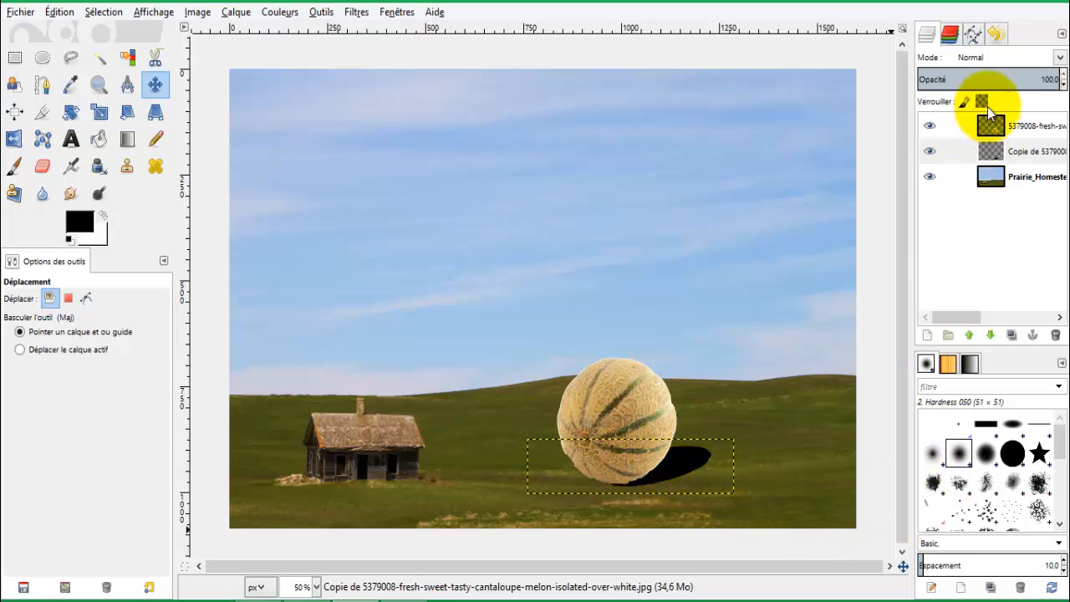
pyautogui.moveTo(1028, 79); pyautogui.dragTo(1036, 87)
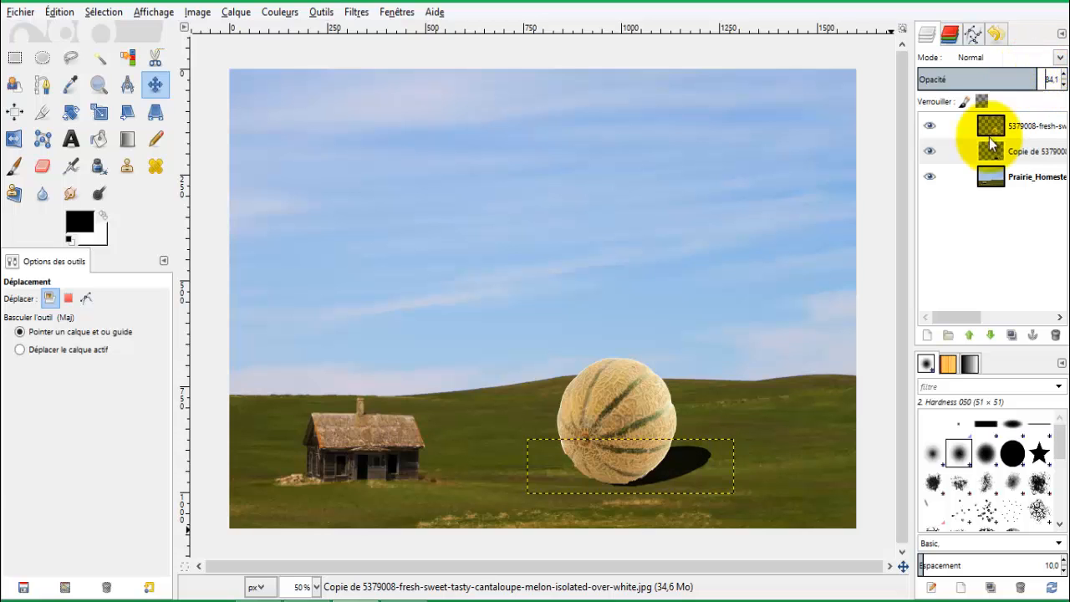
pyautogui.moveTo(596, 247); pyautogui.dragTo(731, 441)
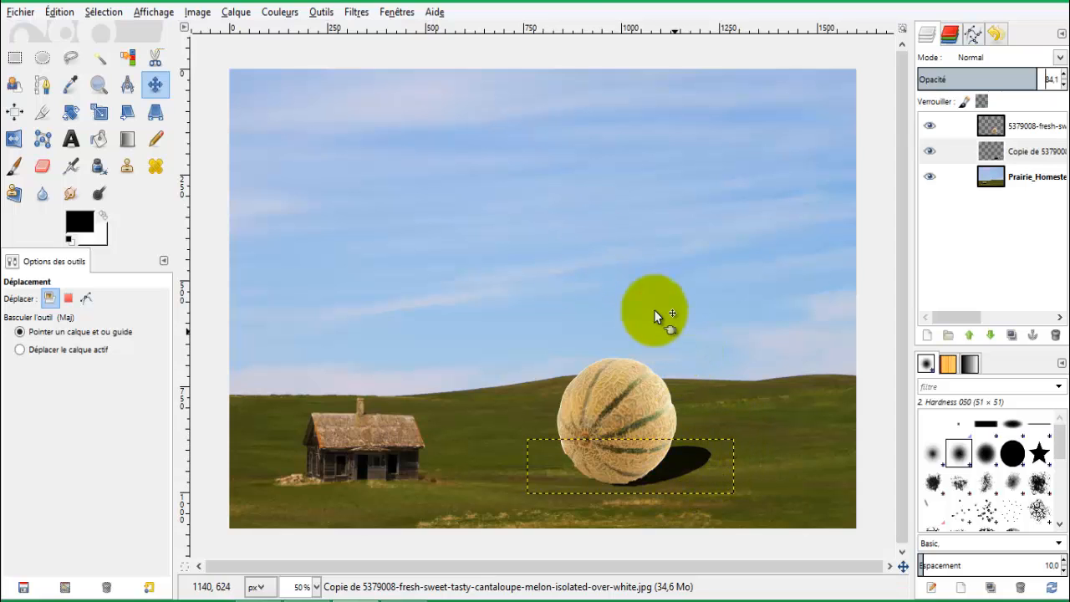
# Apply a Gaussian blur with a 10 px horizontal and vertical radius to the shadow layer
pyautogui.click(358, 12)
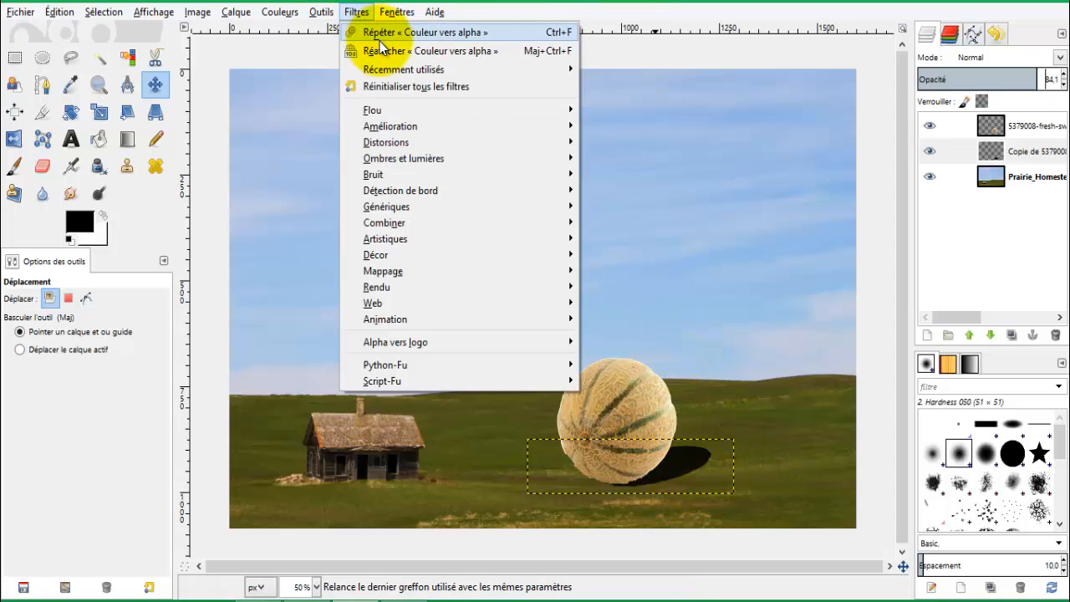
pyautogui.moveTo(394, 104)
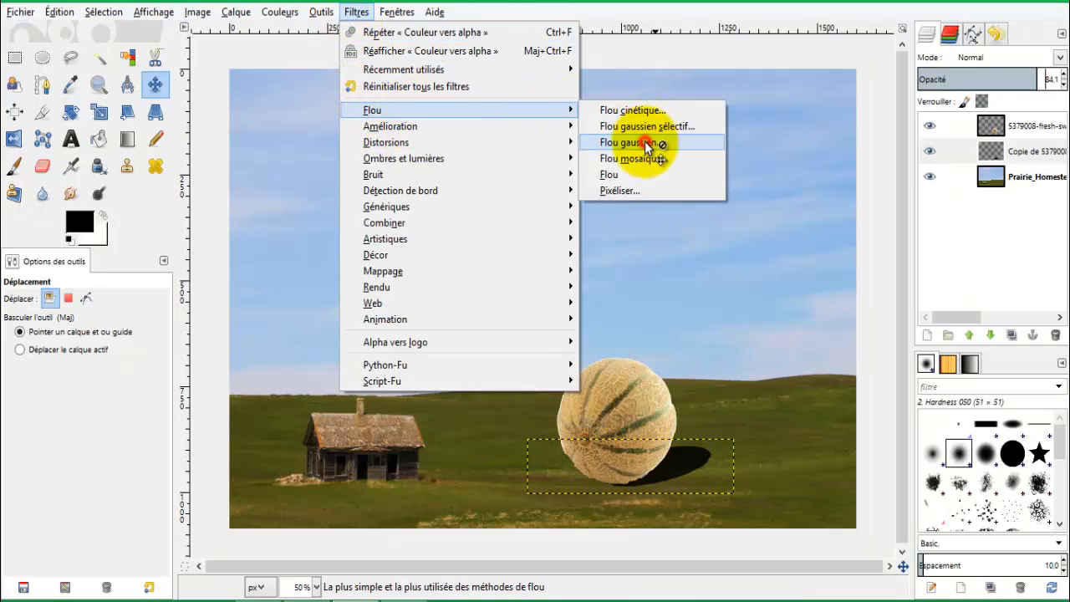
pyautogui.click(643, 142)
pyautogui.click(505, 394)
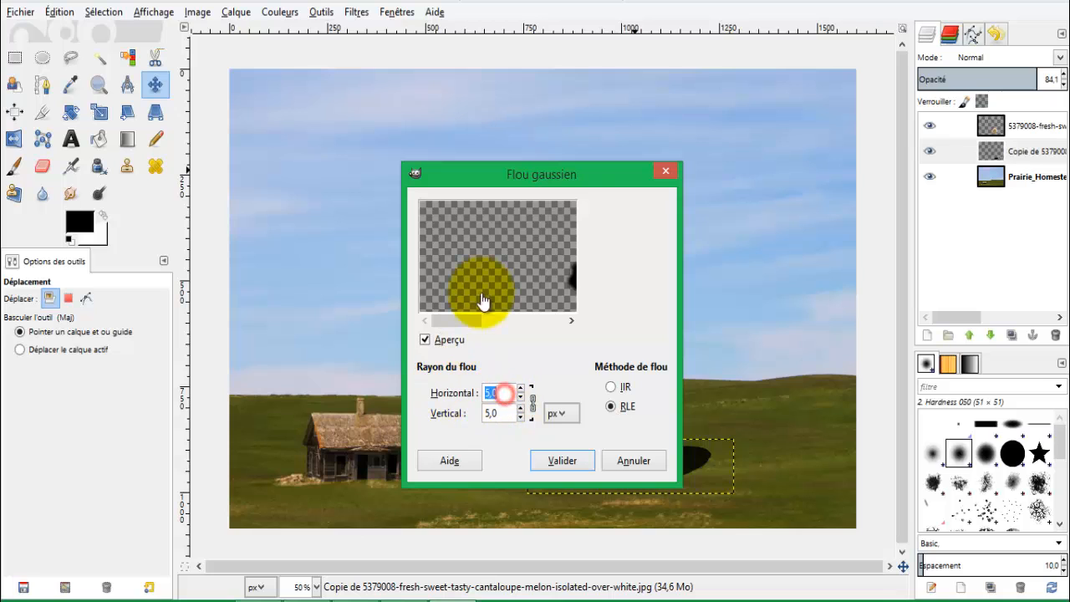
pyautogui.moveTo(502, 167); pyautogui.dragTo(340, 154)
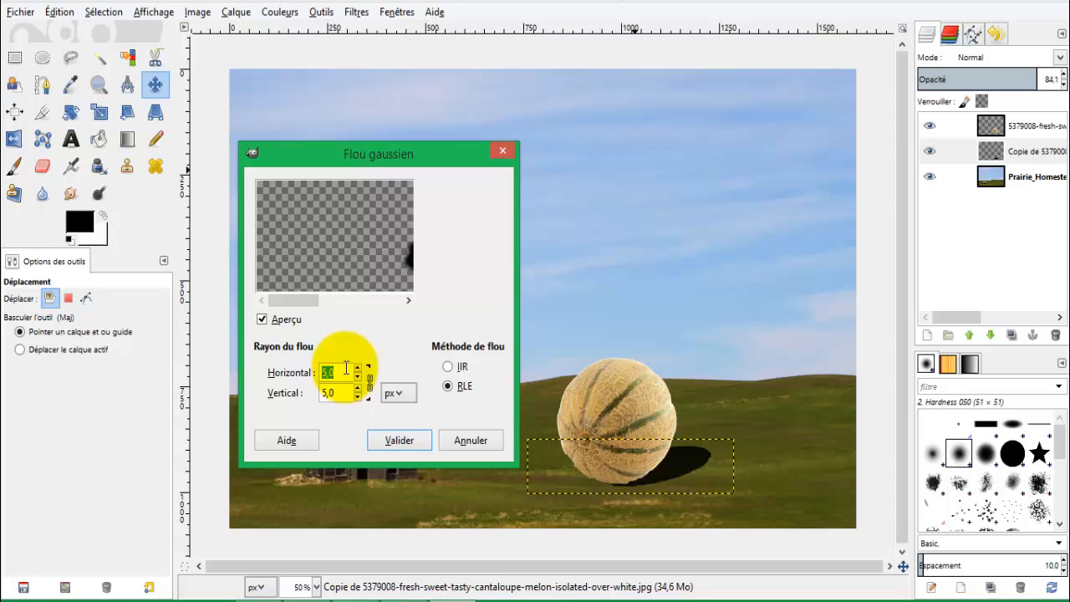
pyautogui.write('10')
pyautogui.press('Tab')
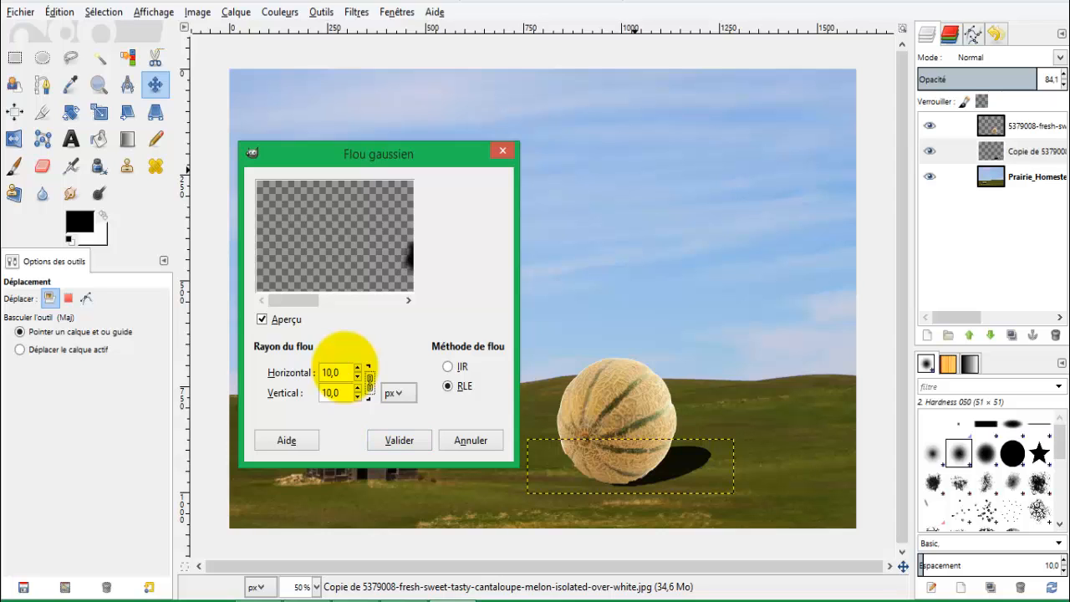
pyautogui.click(410, 439)
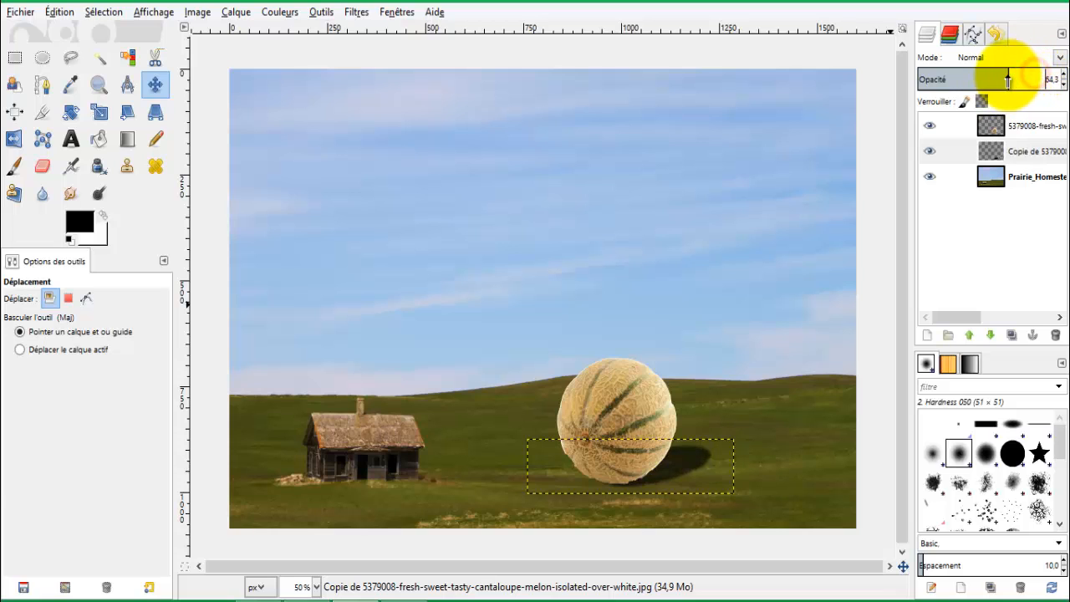
# Set the shadow layer's opacity to 79.7 and make the Prairie_Homestead layer active
pyautogui.moveTo(1049, 81); pyautogui.dragTo(1032, 87)
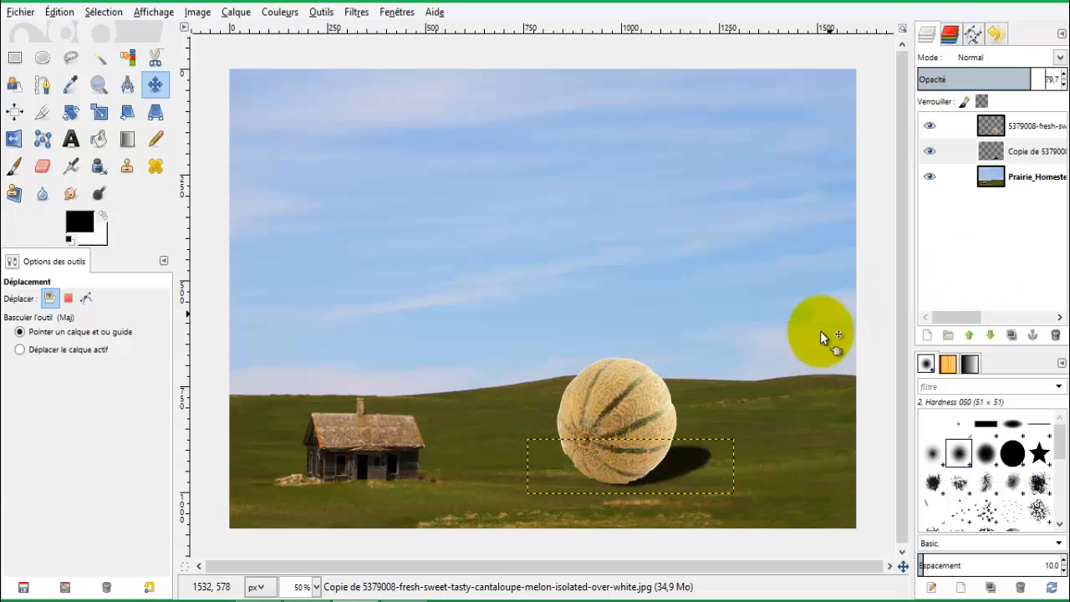
pyautogui.click(1055, 186)
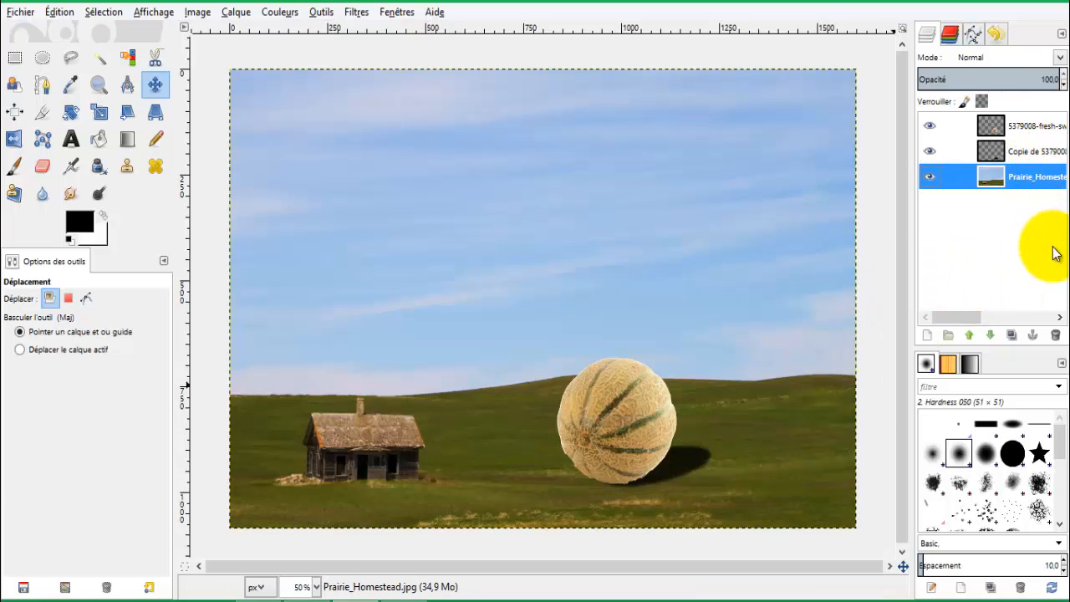